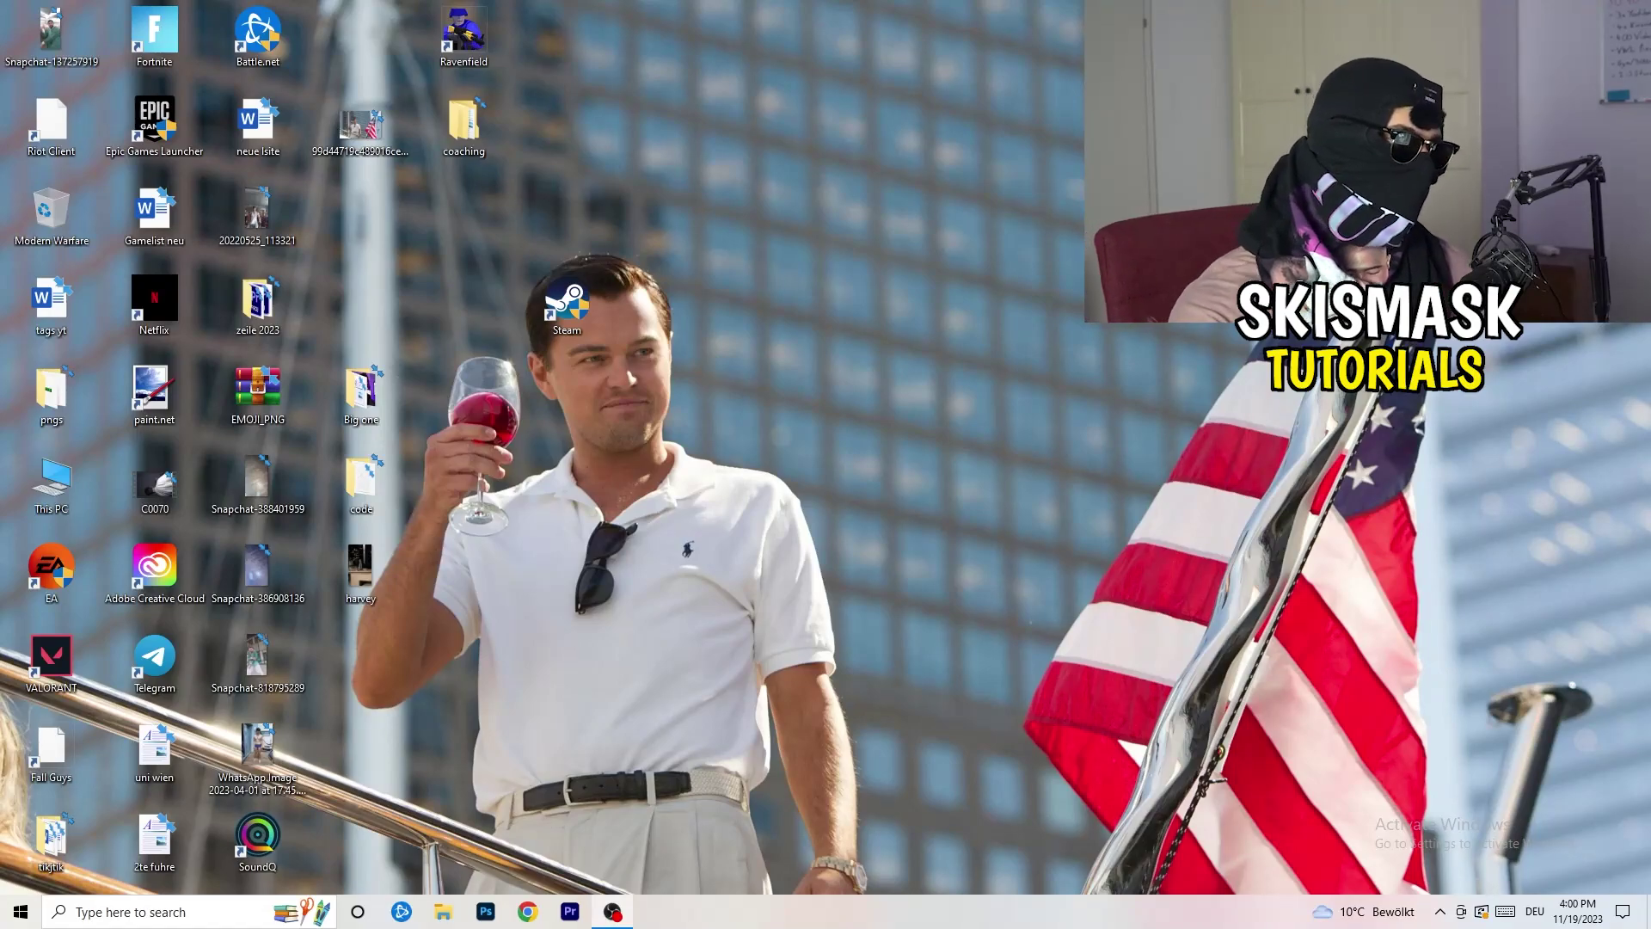
- Open Windows Settings from Start and go to Gaming's Xbox Game Bar page, which shows Xbox Game Bar off
{"action": "left_click", "coordinate": [21, 912]}
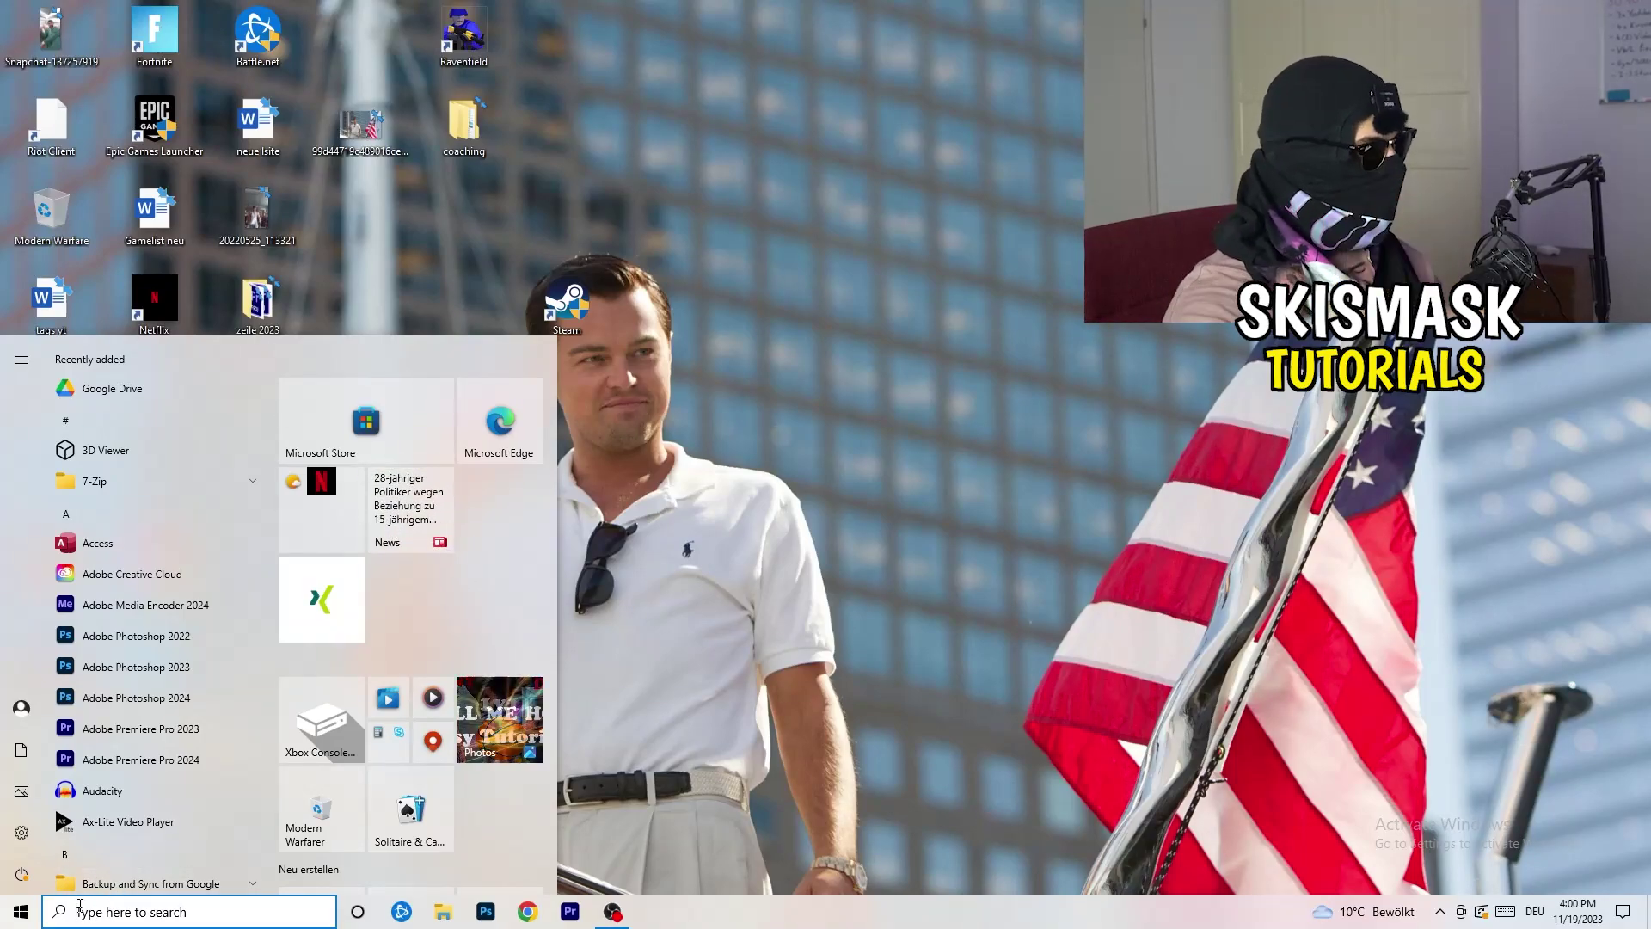
{"action": "left_click", "coordinate": [22, 831]}
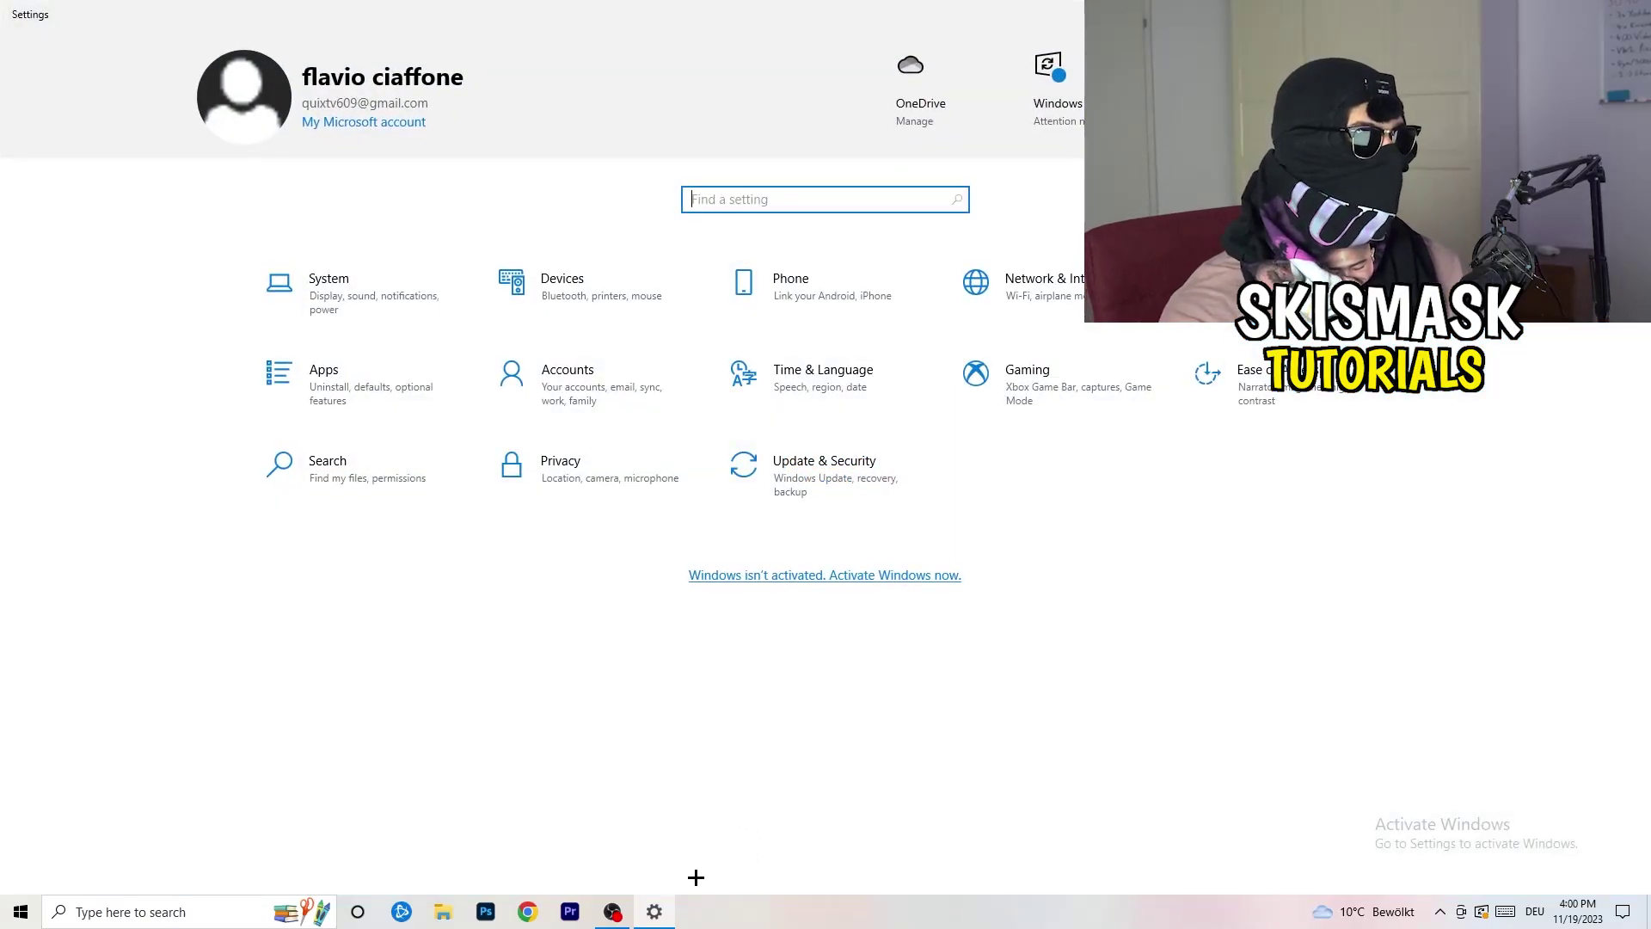
{"action": "left_click", "coordinate": [1061, 403]}
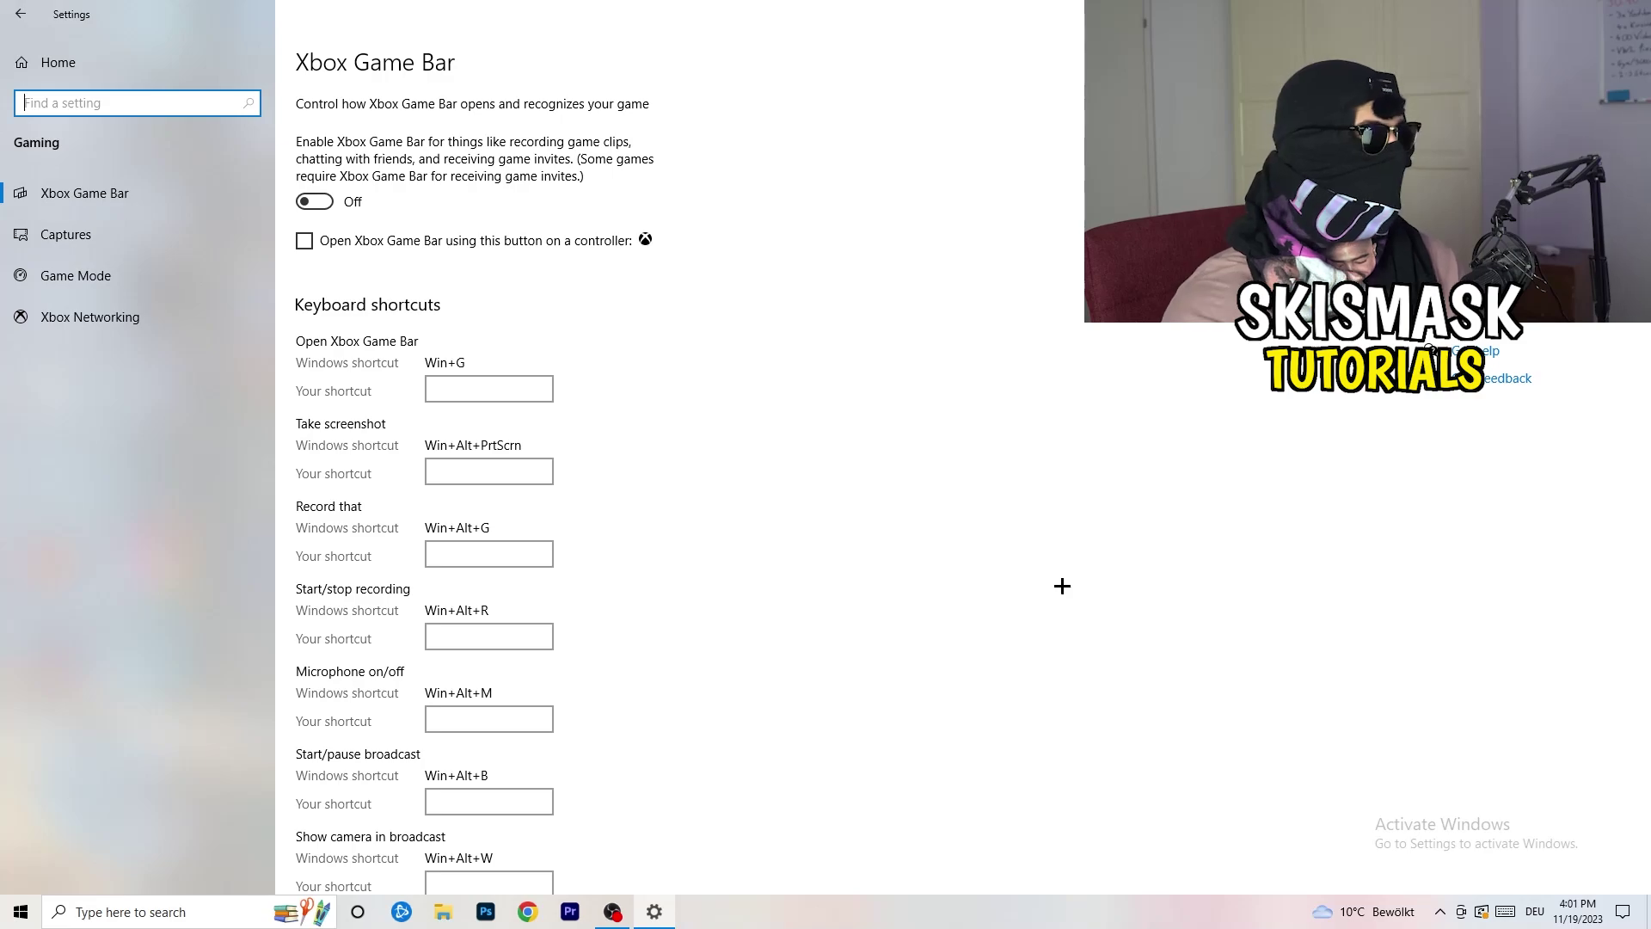
- Review the Captures page, leaving maximum recording length at 2 hours and background recording off
{"action": "left_click", "coordinate": [137, 238]}
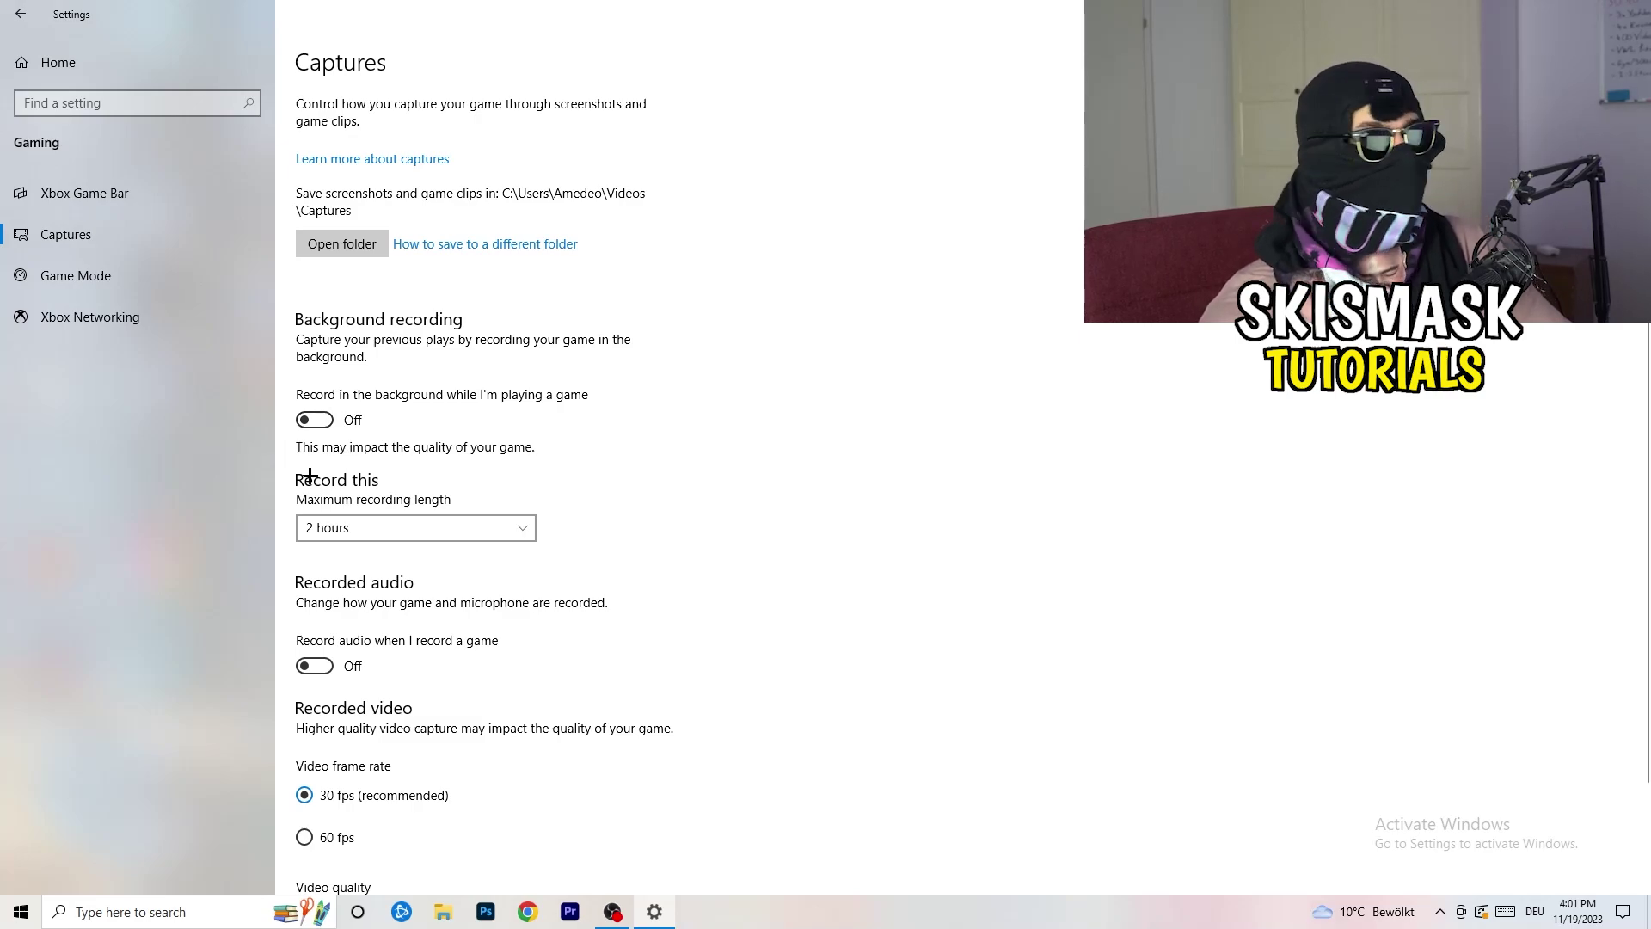
{"action": "left_click", "coordinate": [402, 537]}
{"action": "left_click", "coordinate": [641, 471]}
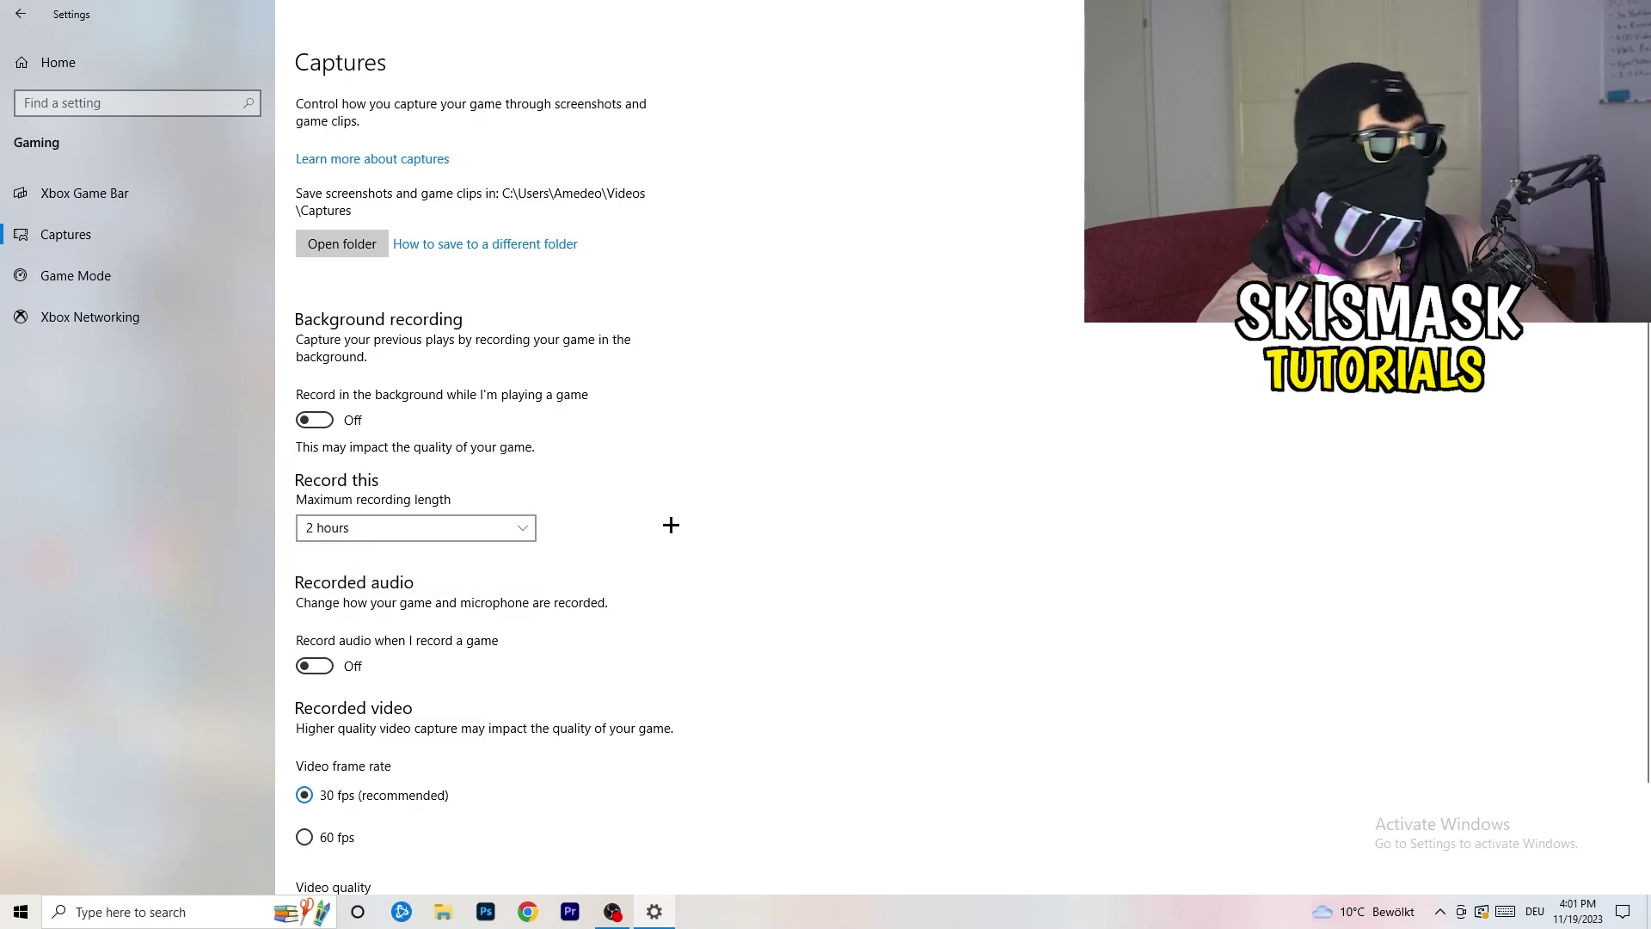
{"action": "left_click", "coordinate": [490, 521]}
{"action": "left_click", "coordinate": [1059, 432]}
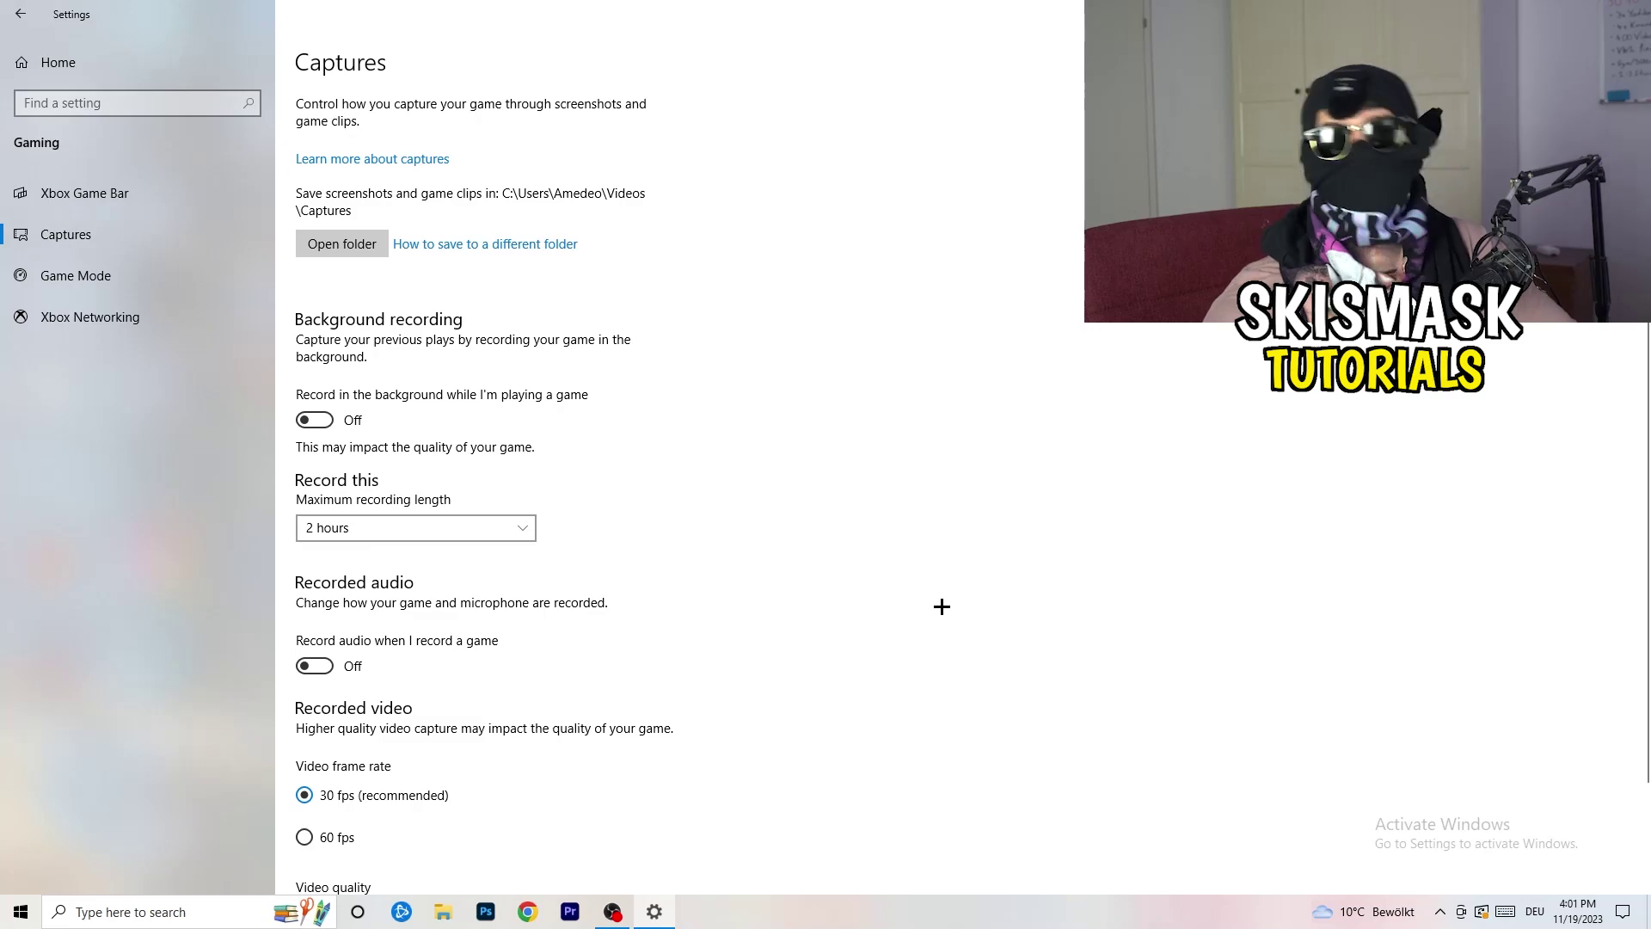
{"action": "scroll", "coordinate": [559, 679], "scroll_direction": "down", "scroll_amount": 2}
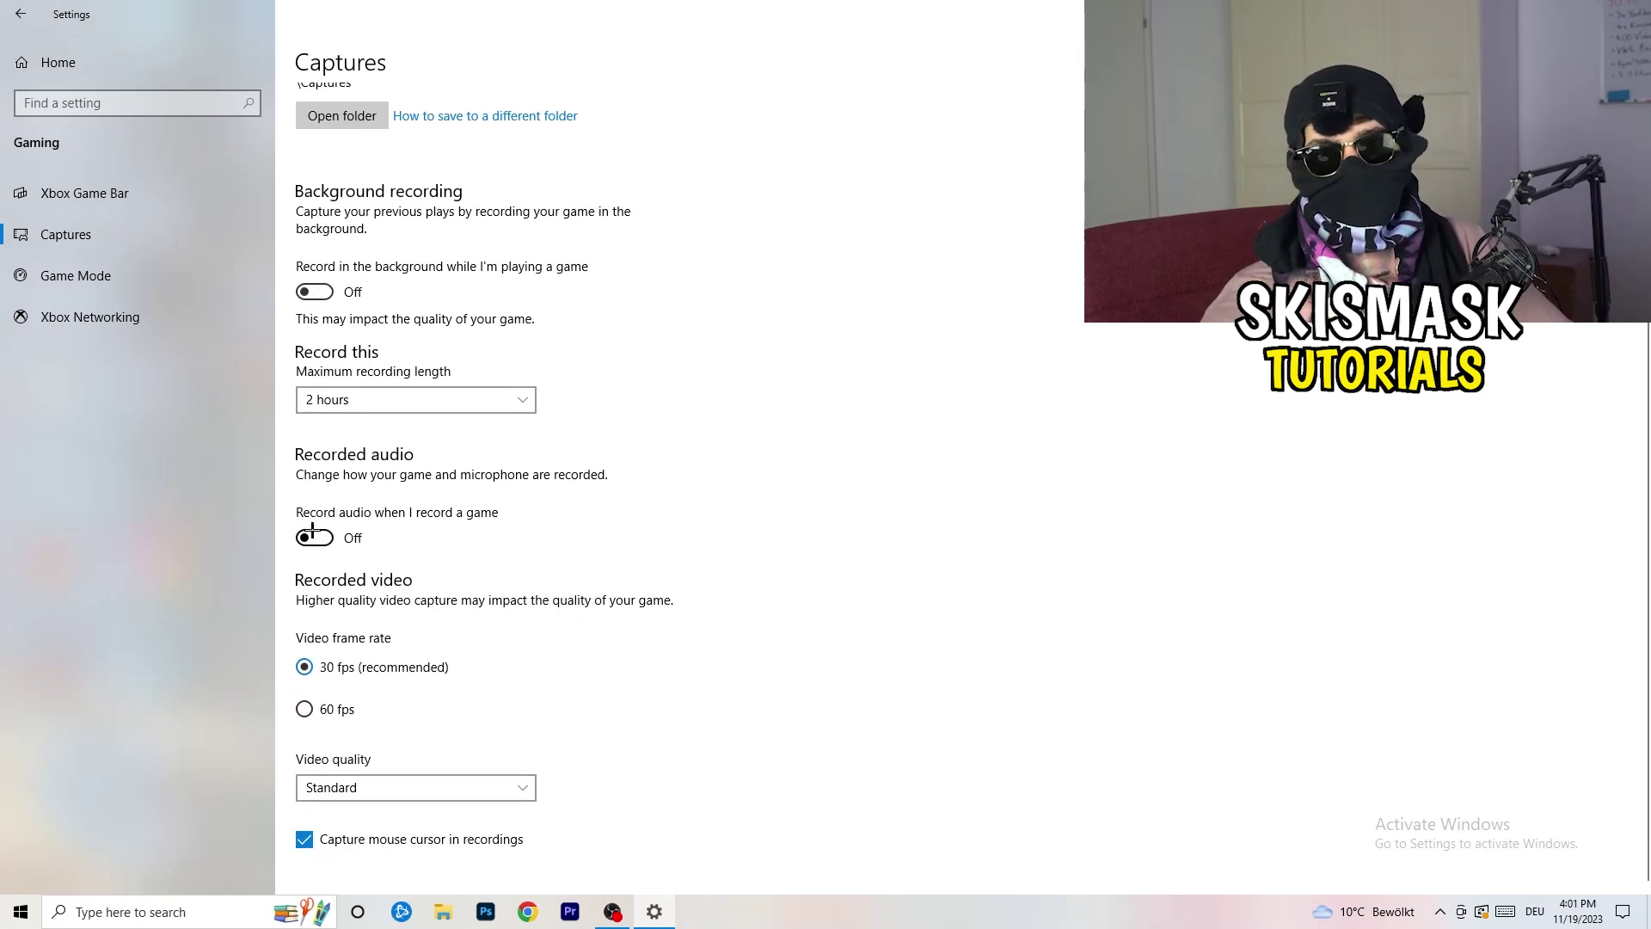
- Confirm Game Mode is switched on, then close Settings
{"action": "left_click", "coordinate": [120, 272]}
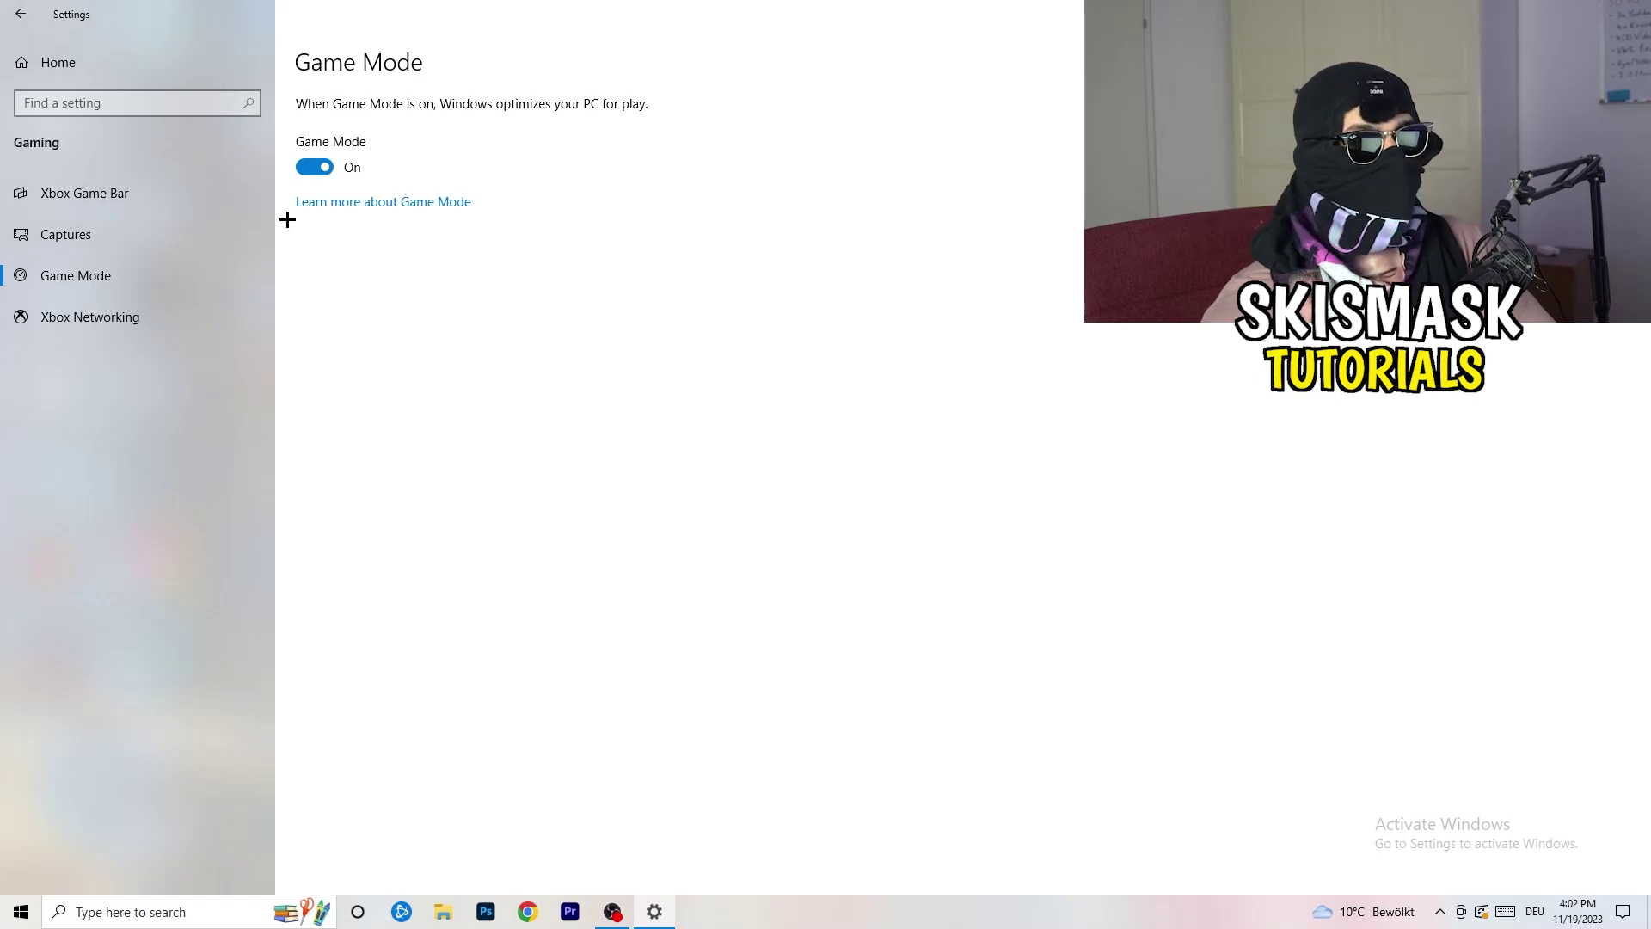
{"action": "key", "text": "alt+F4"}
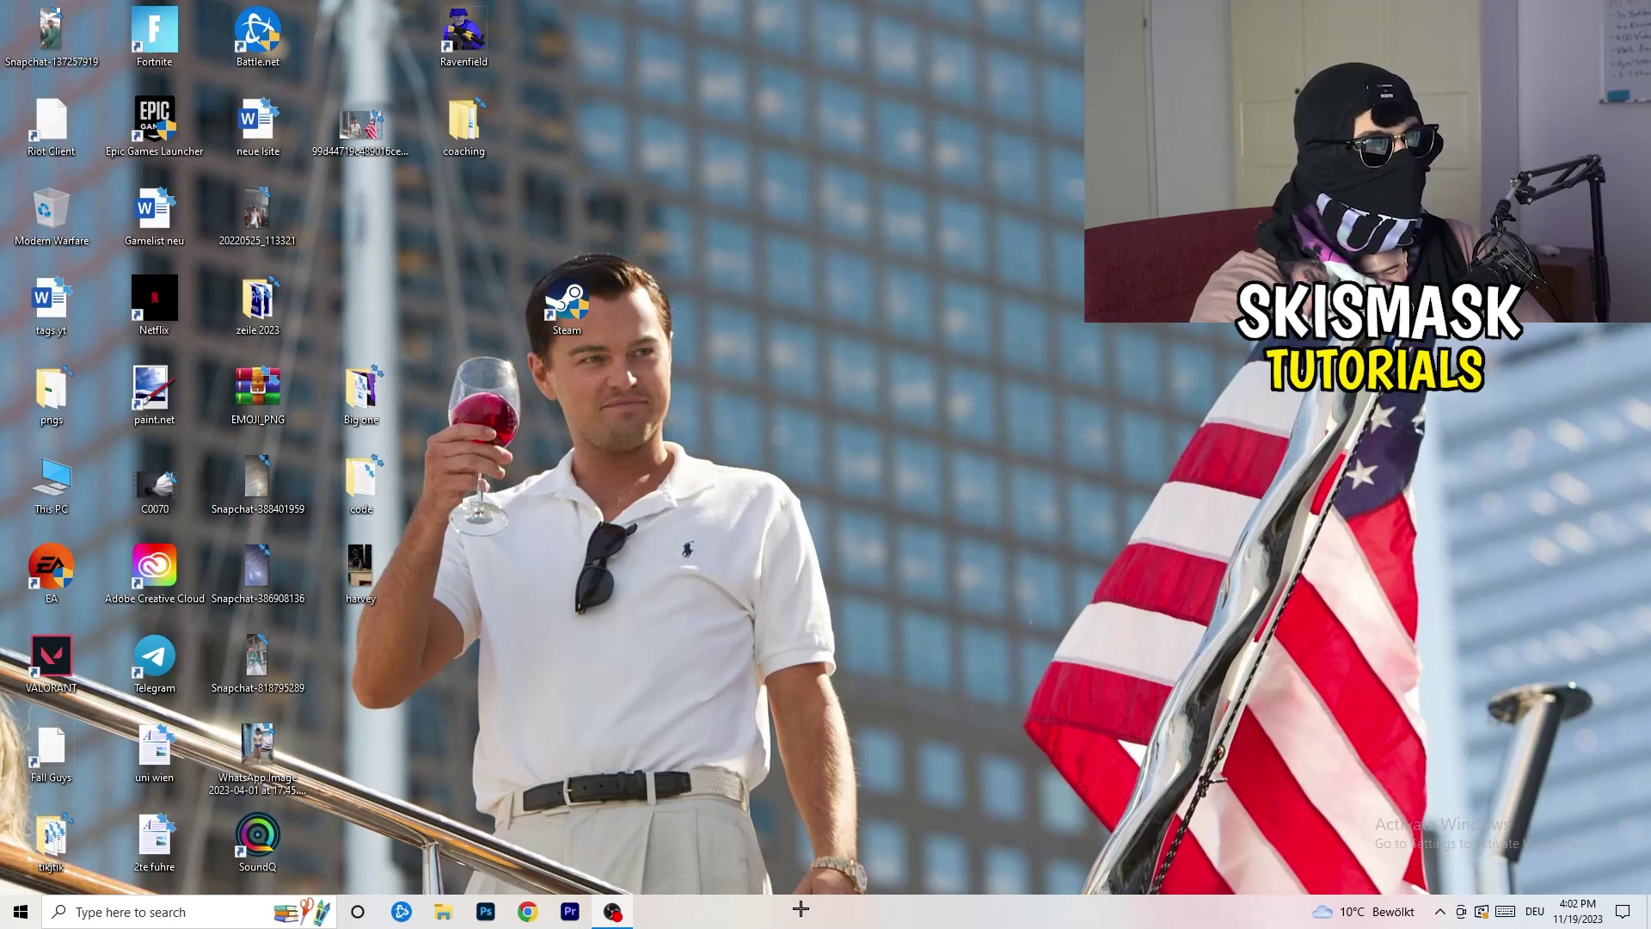
- Launch Task Manager from the taskbar and maximize it to full screen
{"action": "left_click_drag", "start_coordinate": [804, 907], "coordinate": [581, 808]}
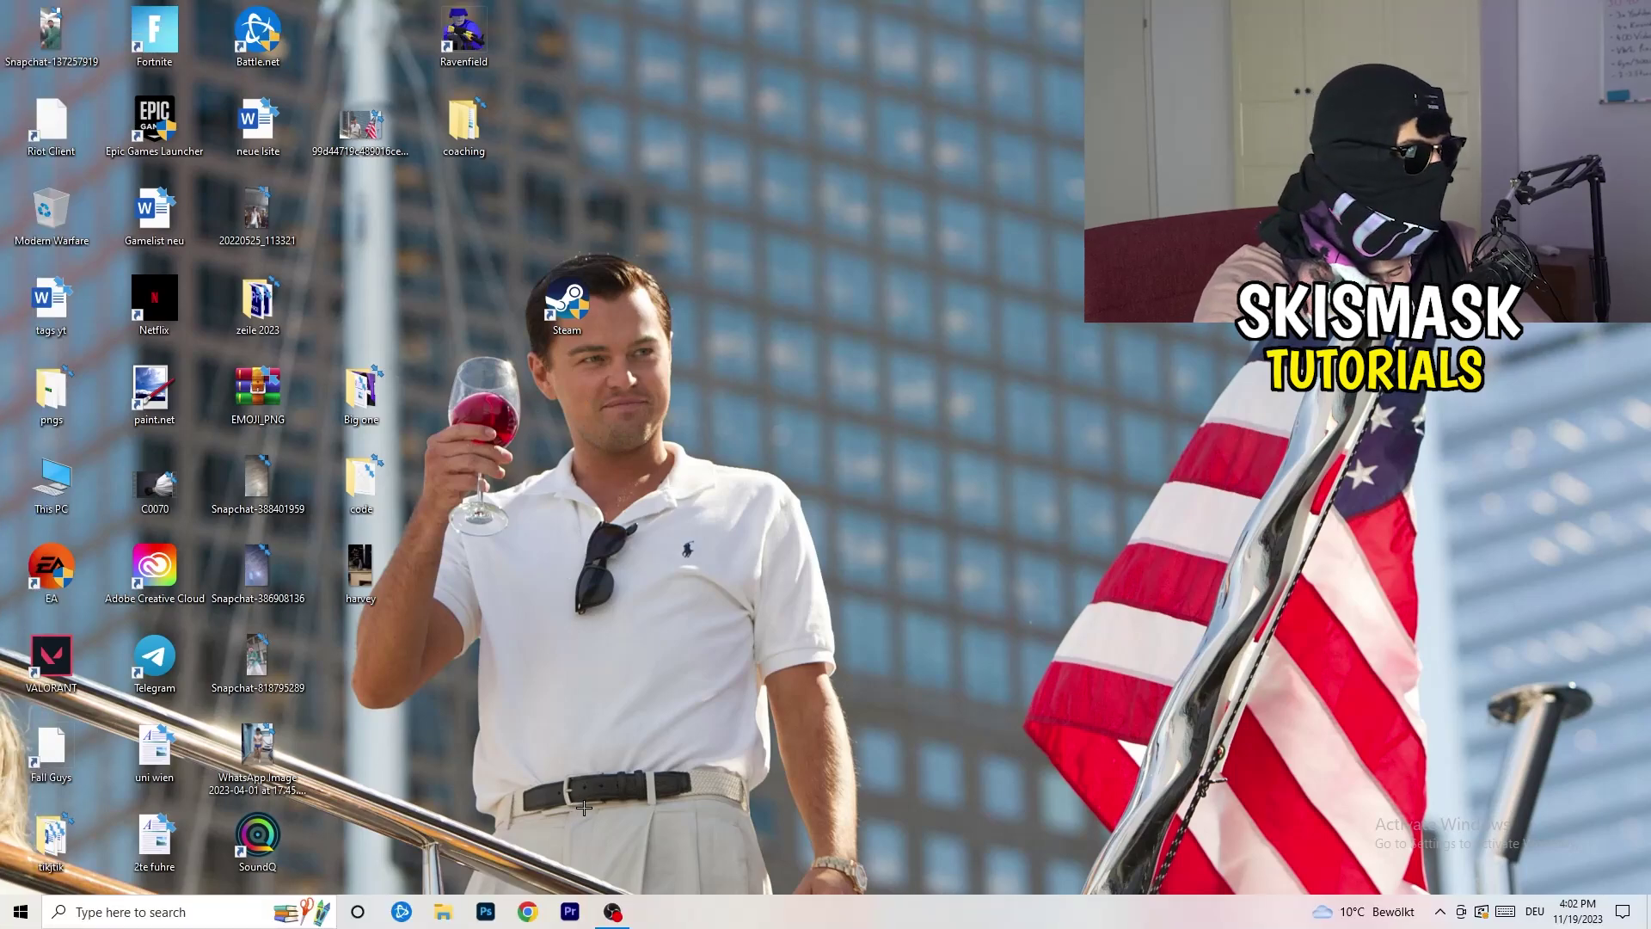
{"action": "right_click", "coordinate": [851, 921]}
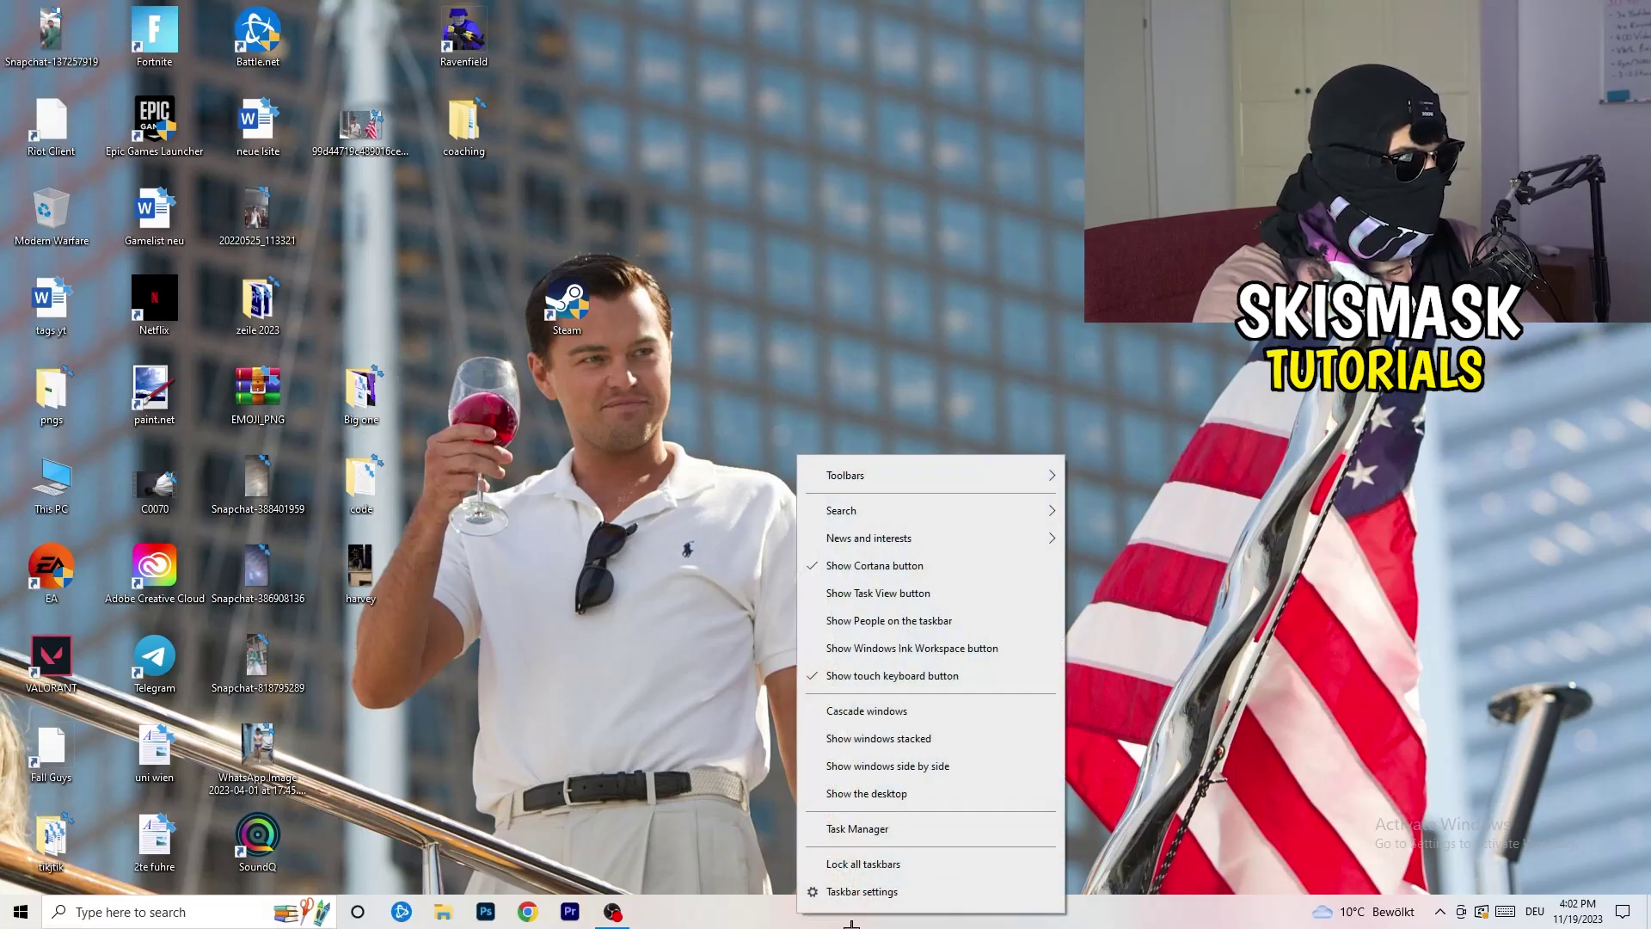
{"action": "left_click", "coordinate": [888, 830]}
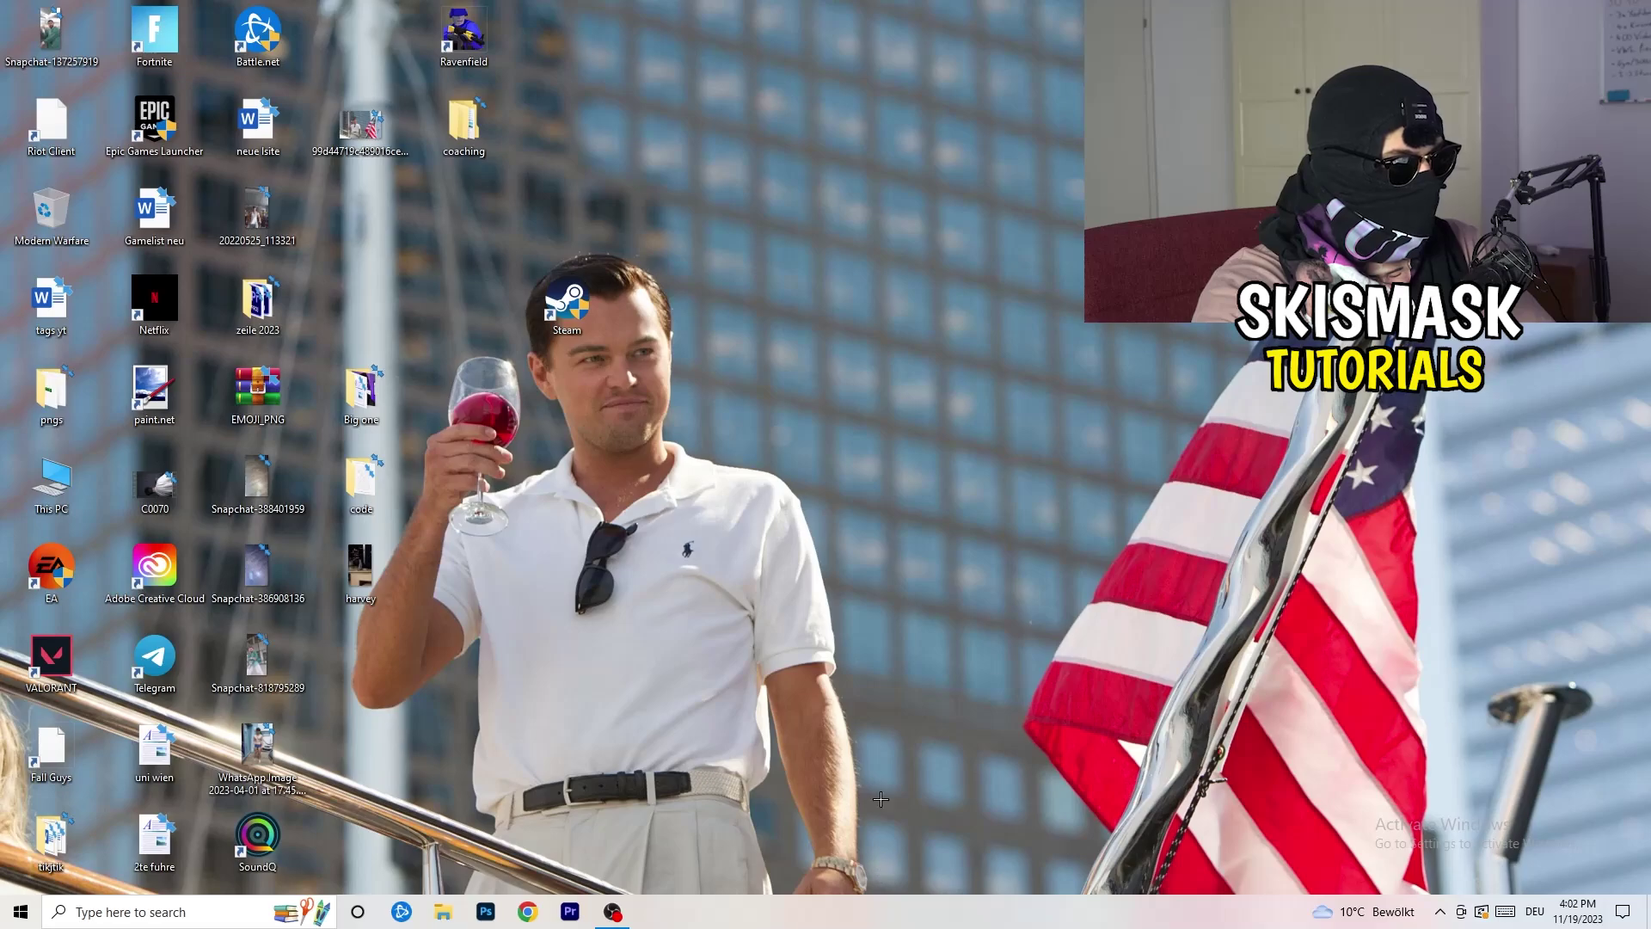
{"action": "left_click", "coordinate": [954, 43]}
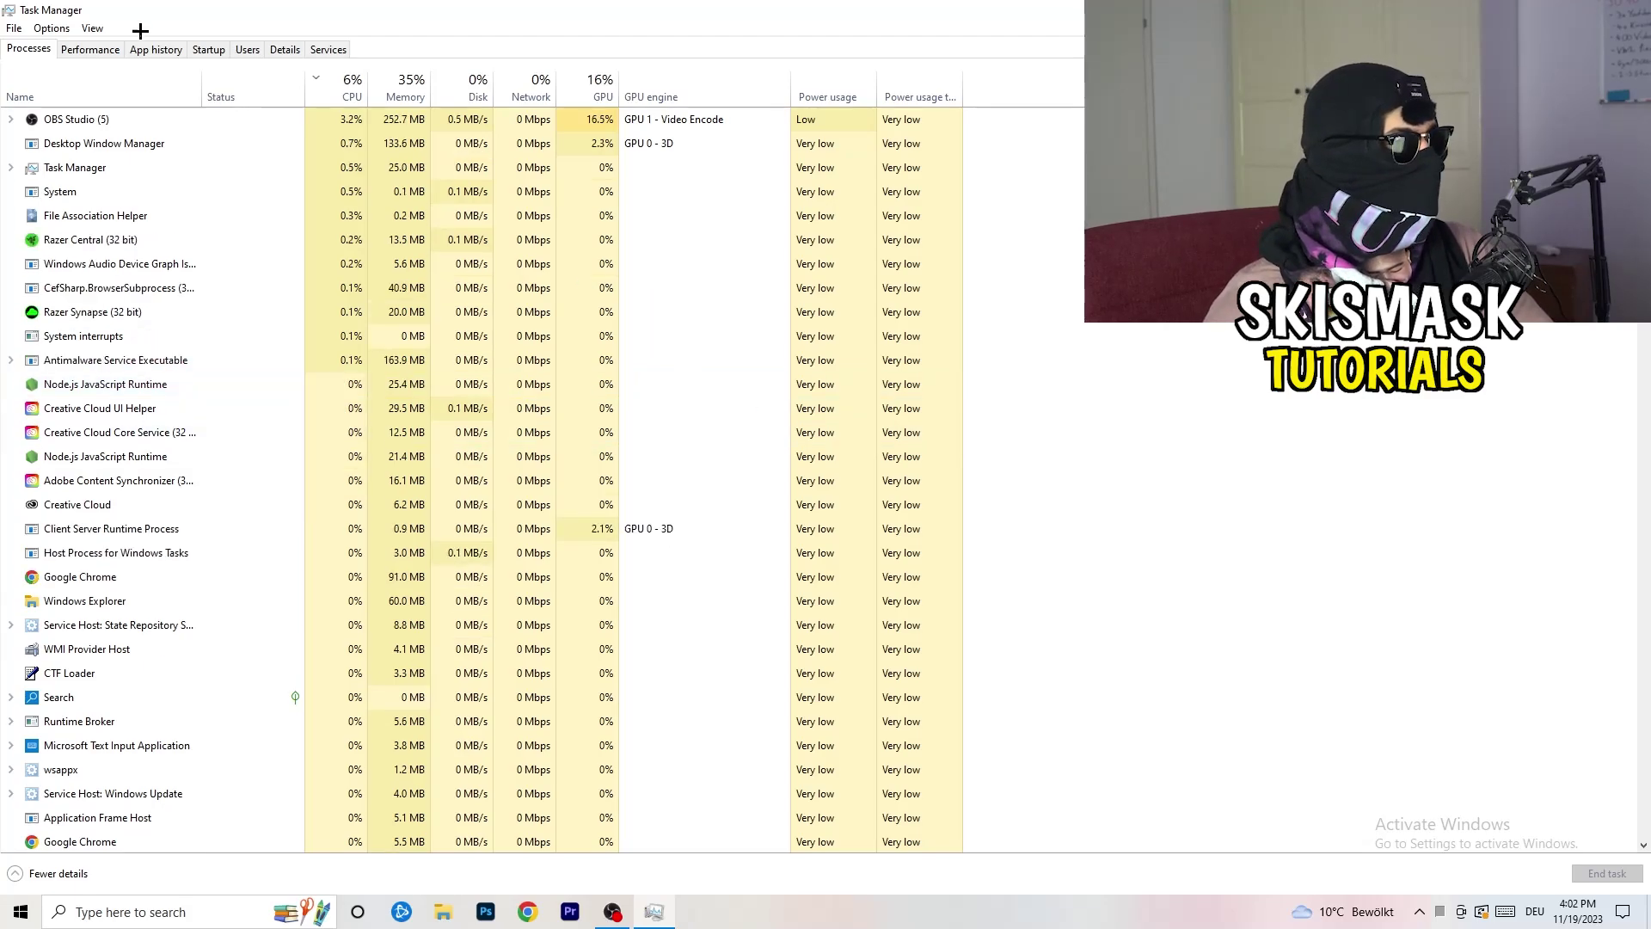
- Sort processes by GPU, attempt to end OBS Studio, then sort by CPU usage
{"action": "left_click", "coordinate": [350, 82]}
{"action": "left_click", "coordinate": [576, 86]}
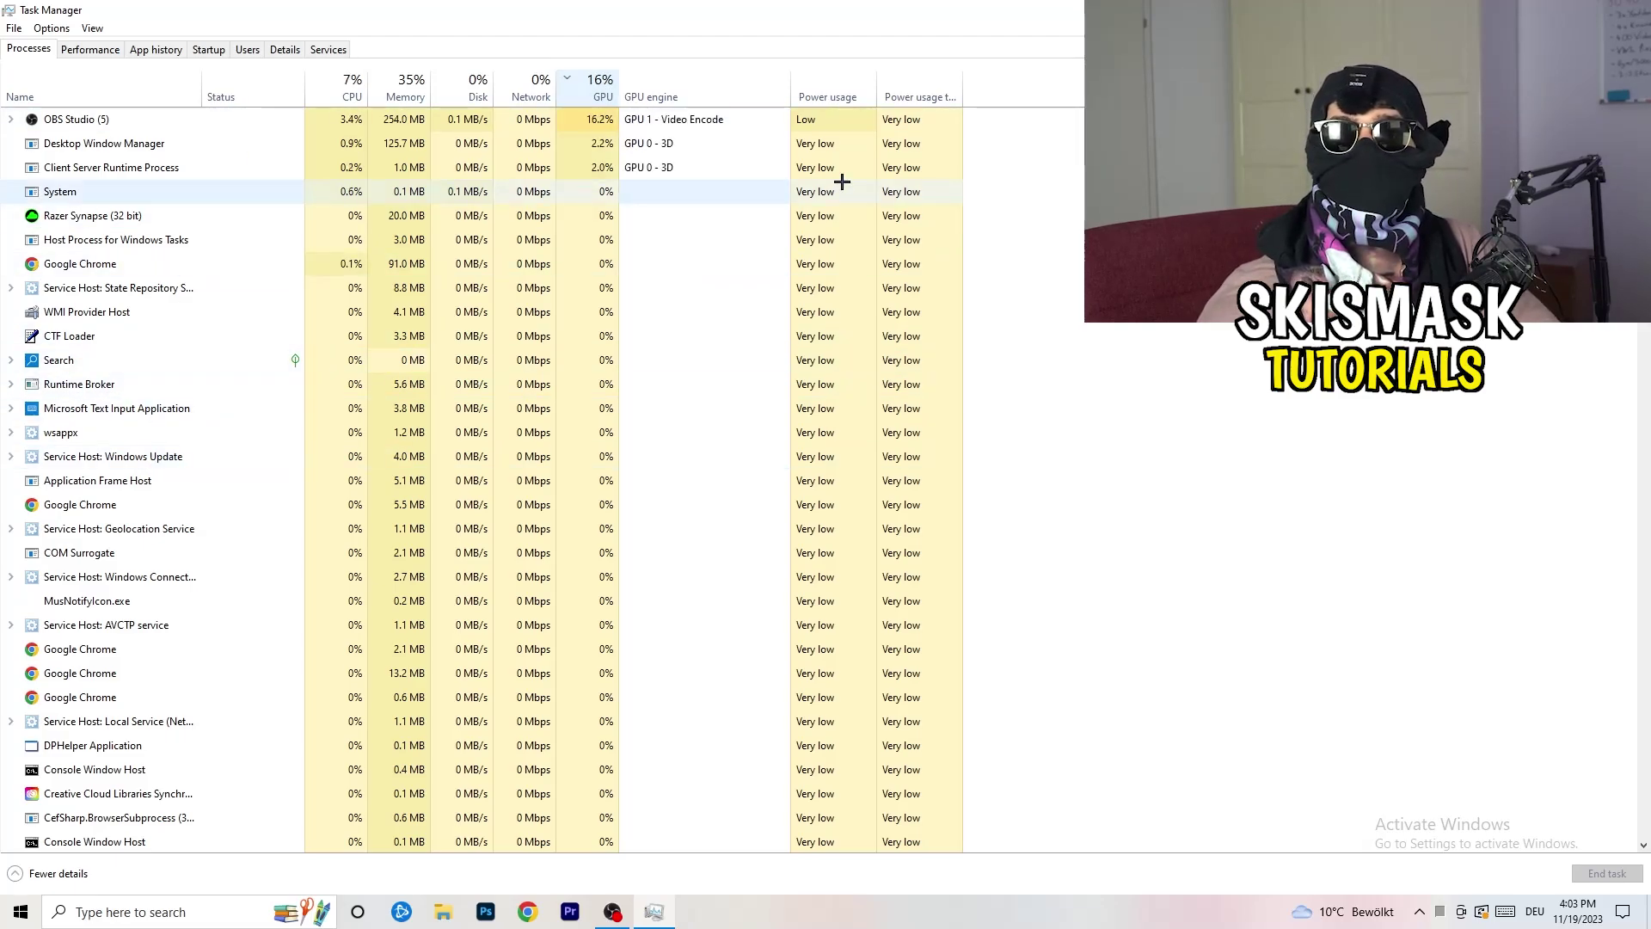
{"action": "right_click", "coordinate": [599, 122]}
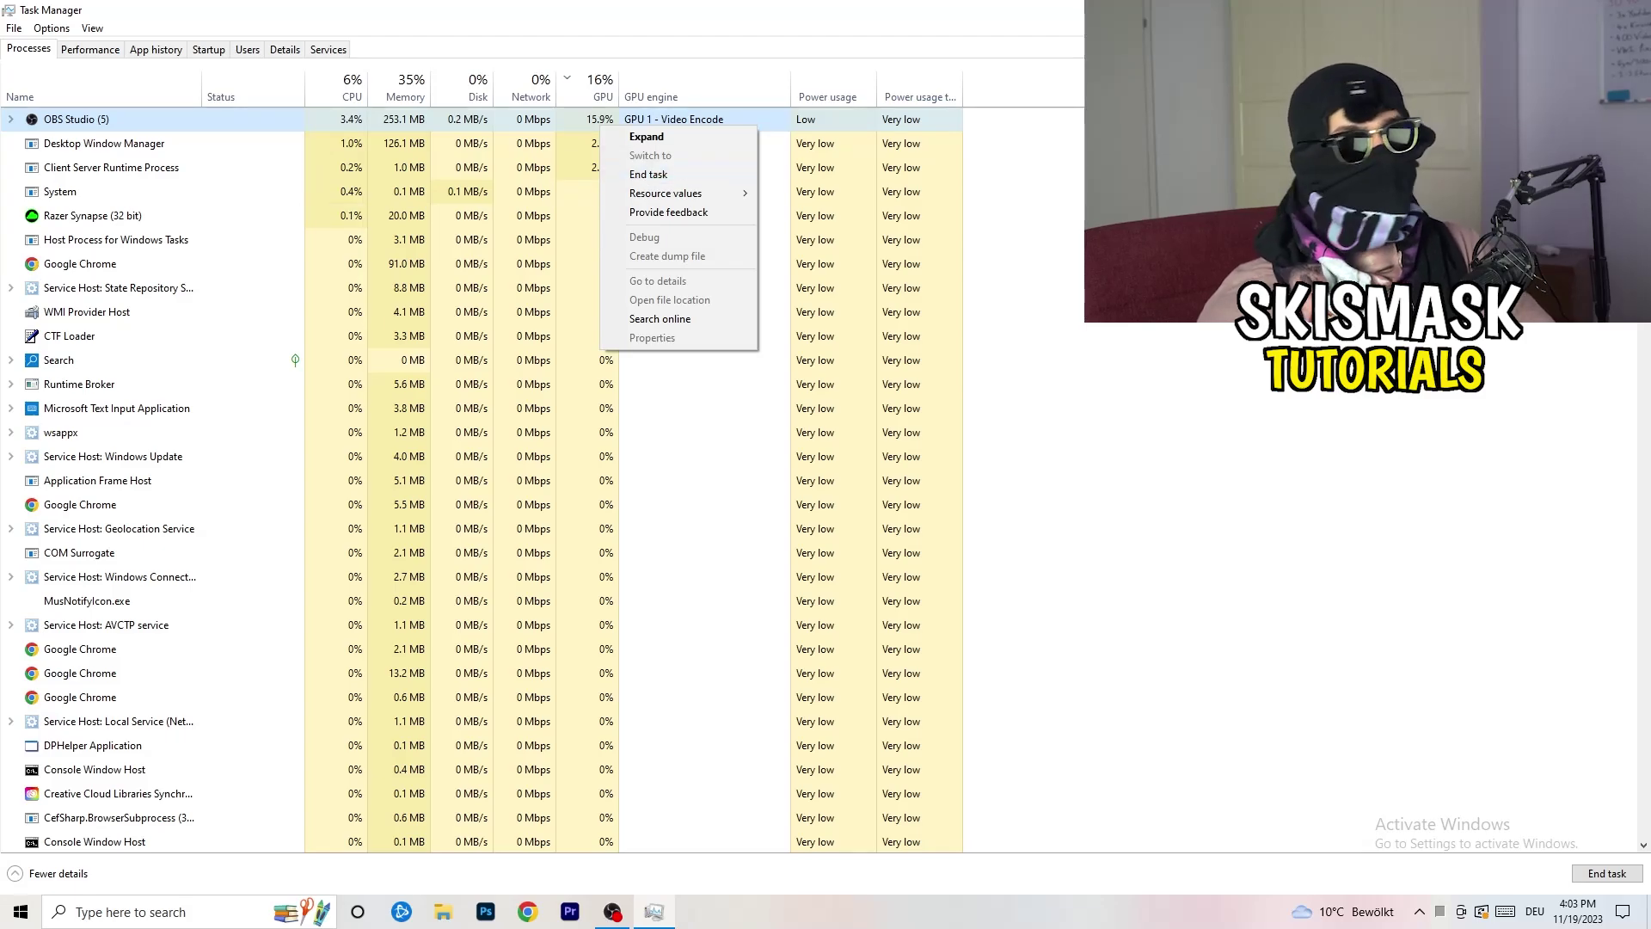
{"action": "left_click", "coordinate": [663, 174]}
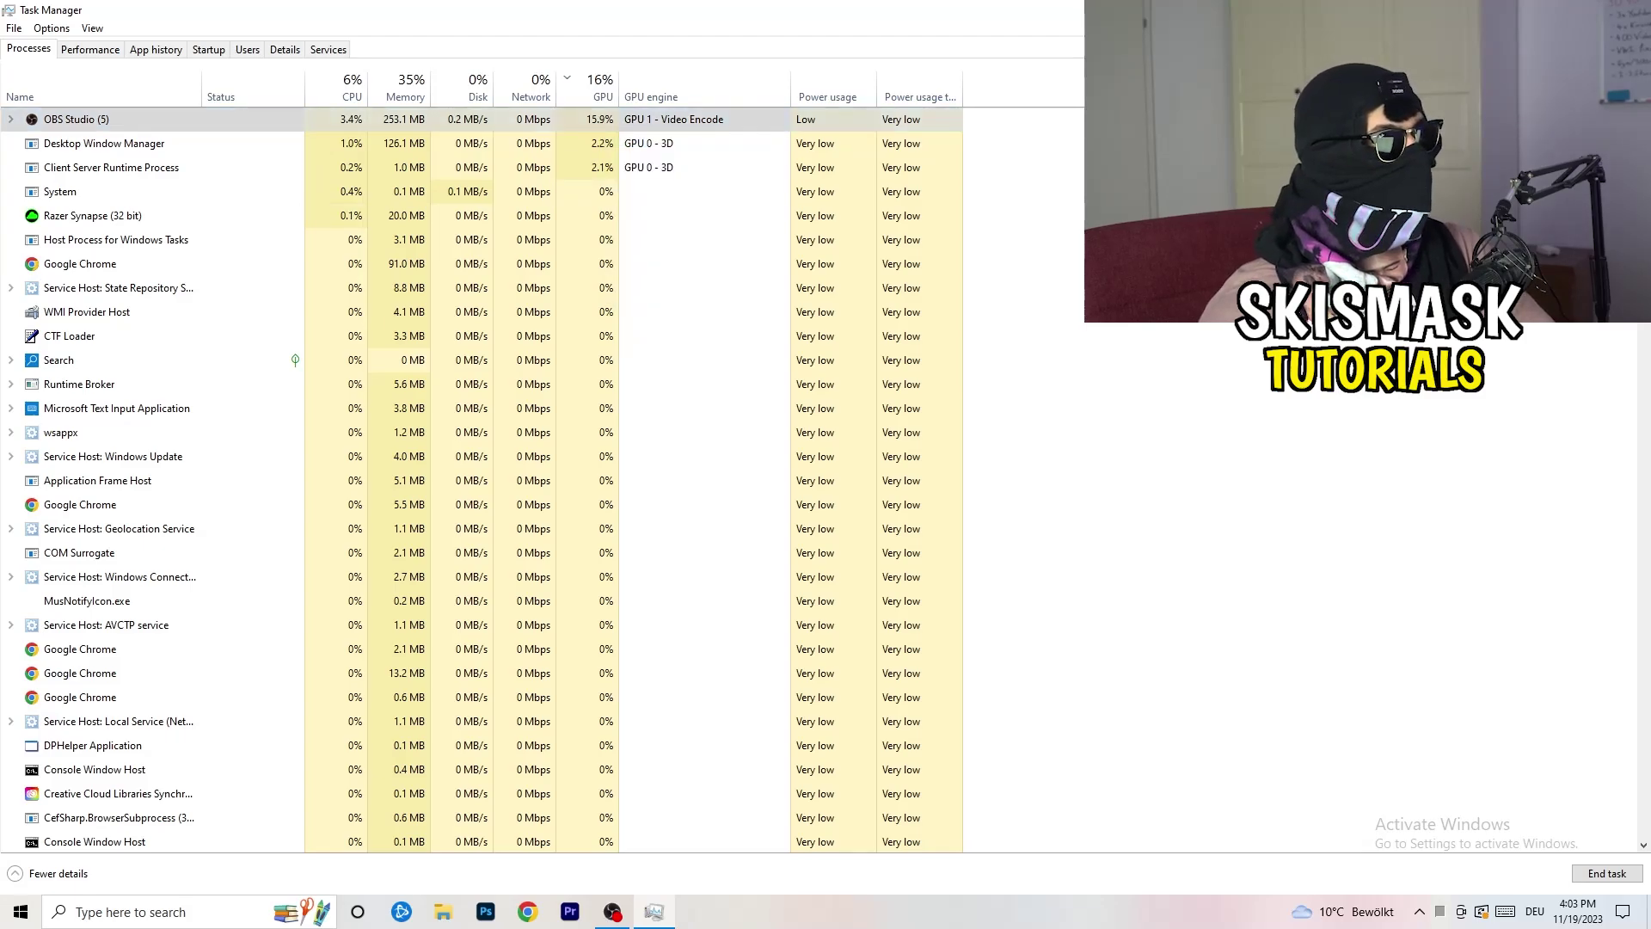
{"action": "left_click", "coordinate": [360, 79]}
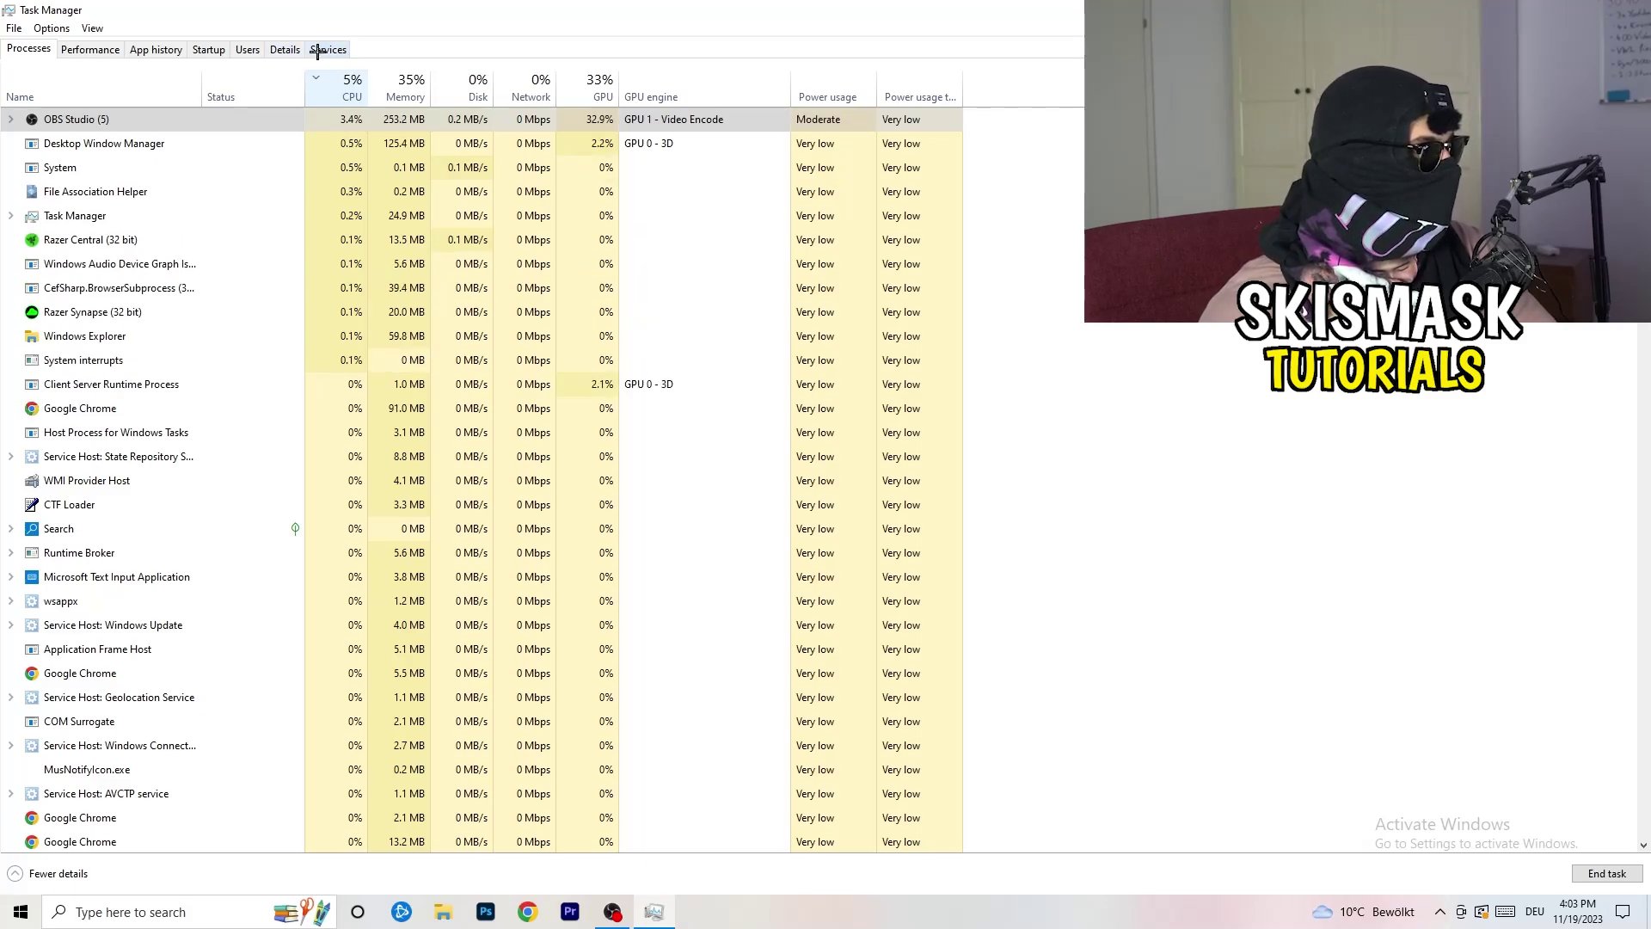
- Browse the Details process list and Creative Cloud UI Helper's priority options, then show the Startup apps
{"action": "left_click", "coordinate": [269, 51]}
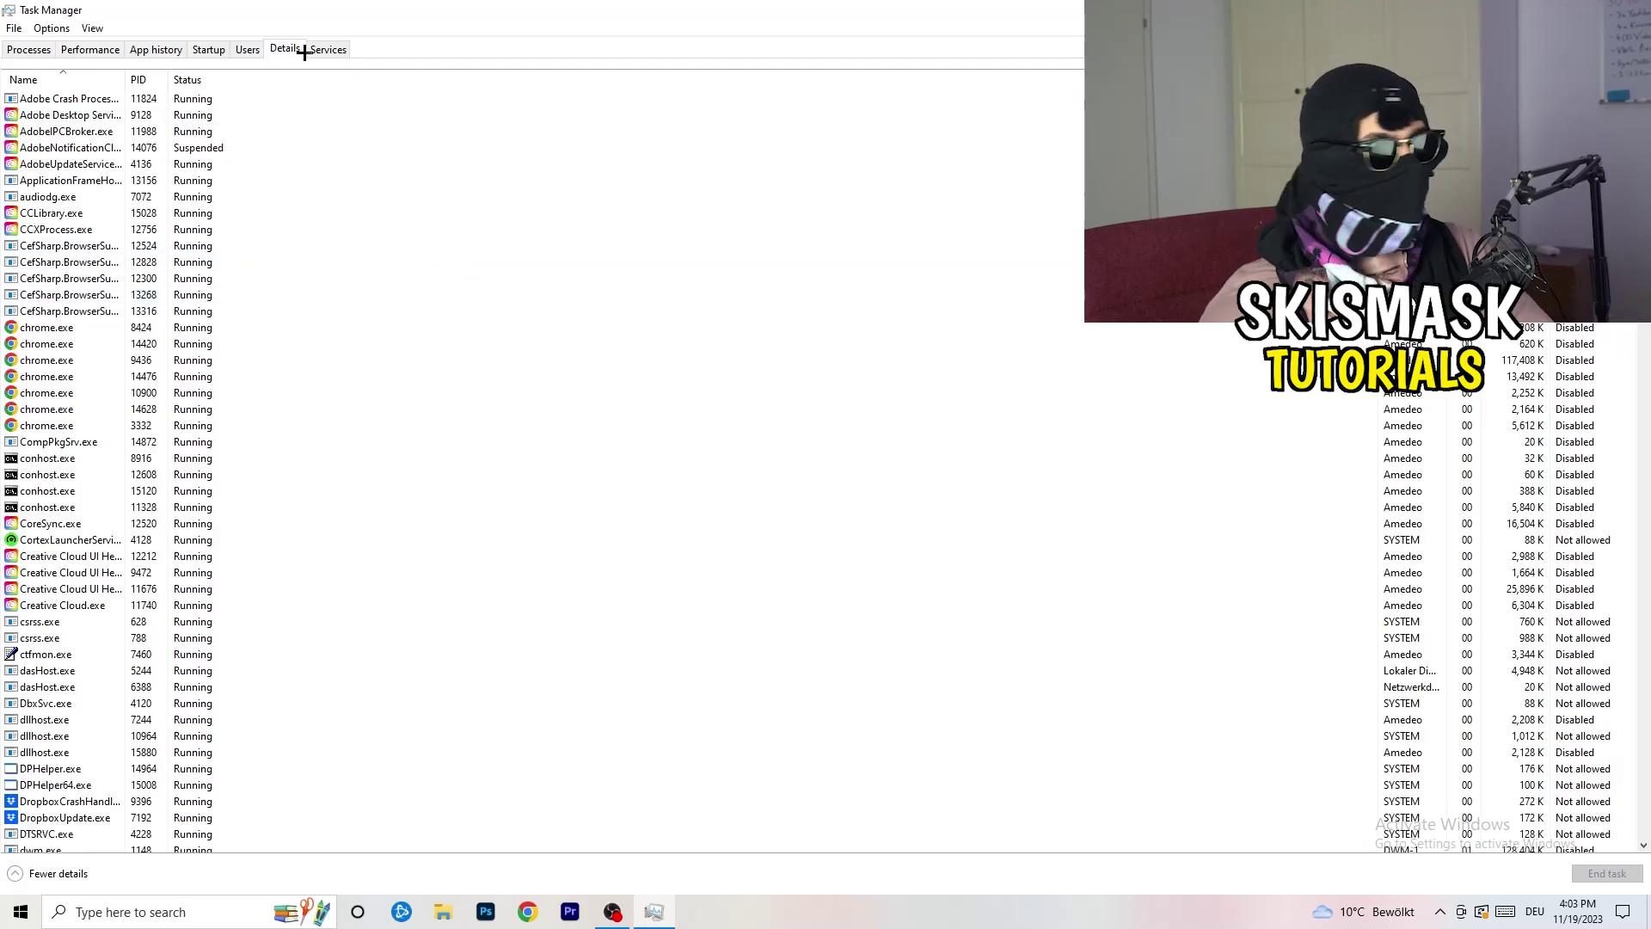
{"action": "scroll", "coordinate": [258, 439], "scroll_direction": "down", "scroll_amount": 5}
{"action": "scroll", "coordinate": [245, 443], "scroll_direction": "up", "scroll_amount": 5}
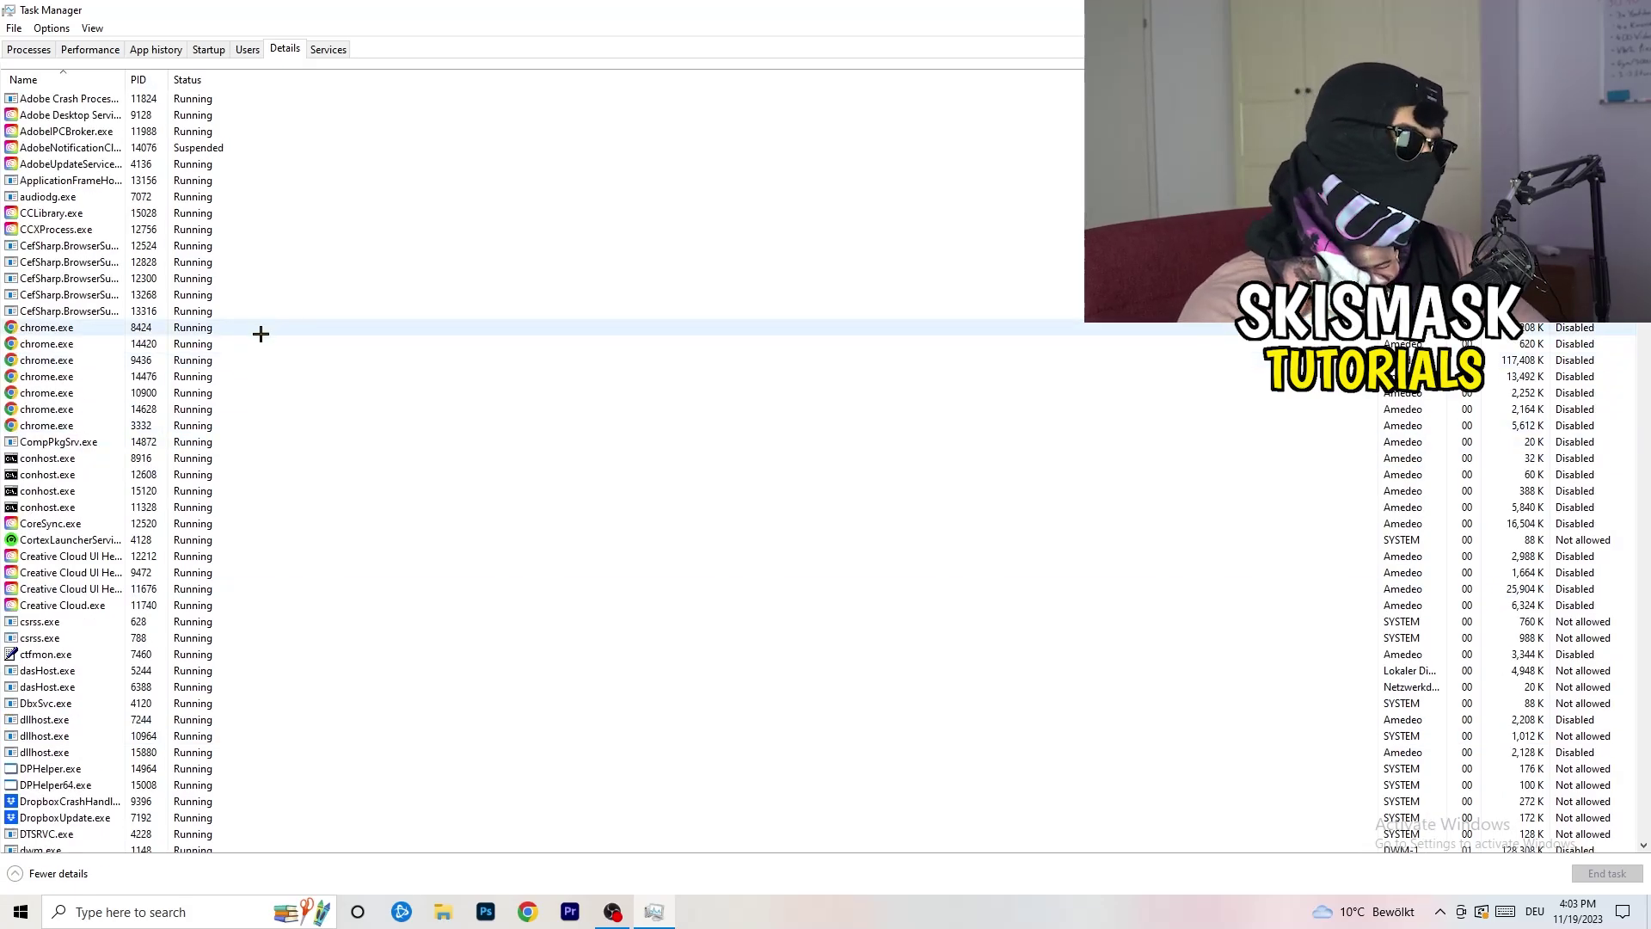
{"action": "scroll", "coordinate": [172, 382], "scroll_direction": "down", "scroll_amount": 3}
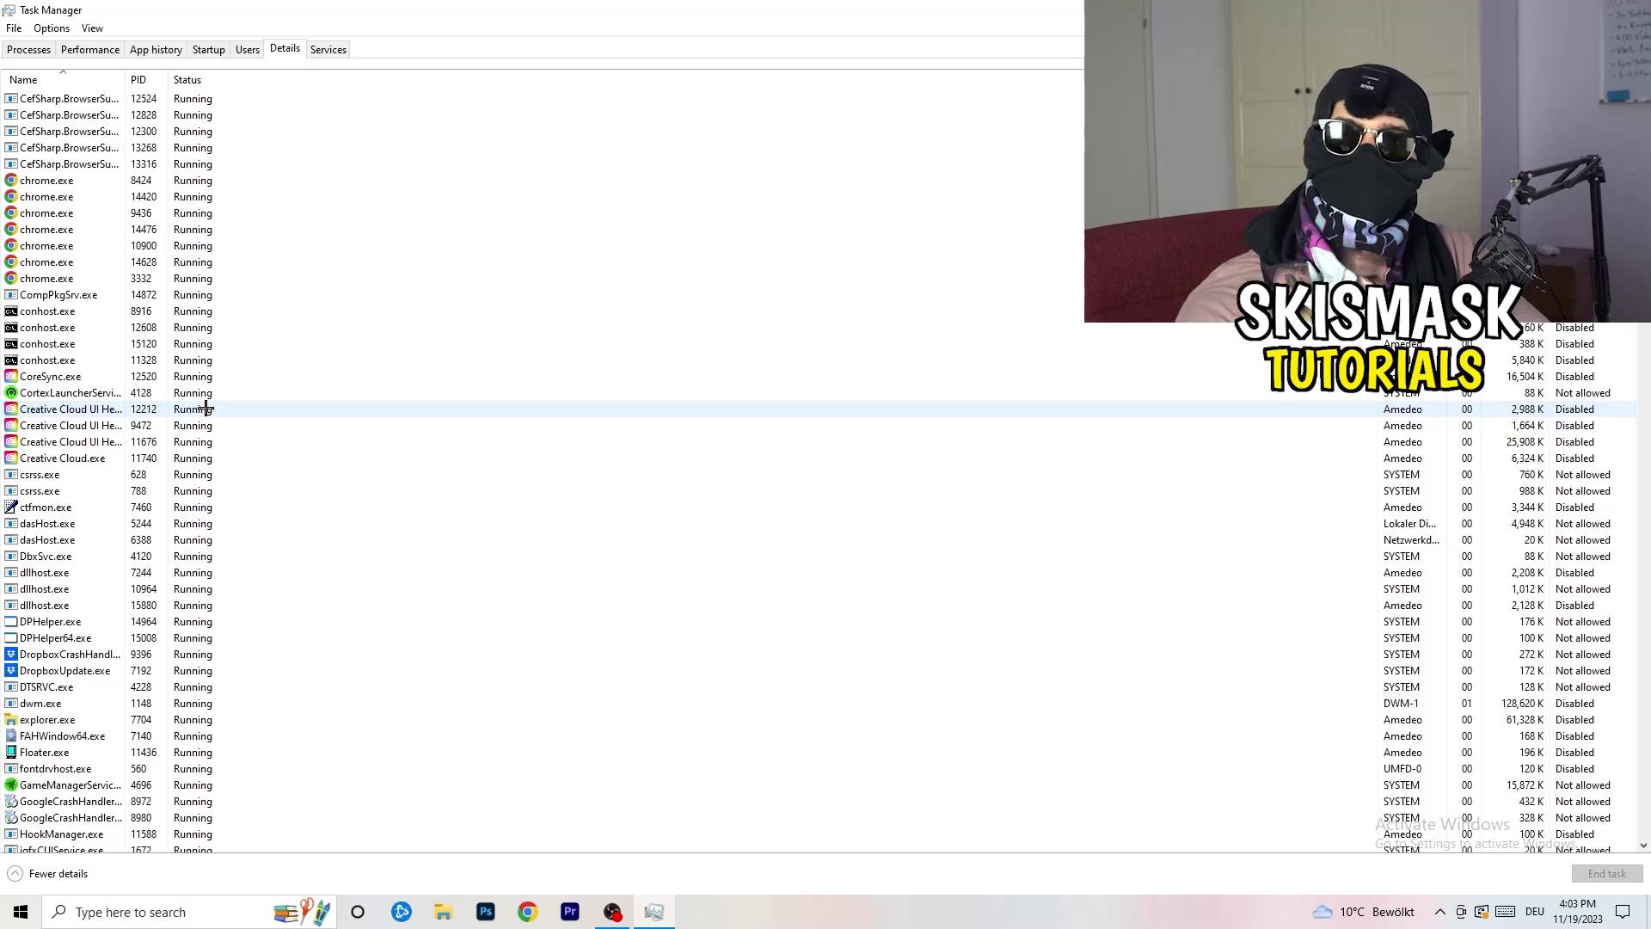
{"action": "right_click", "coordinate": [69, 441]}
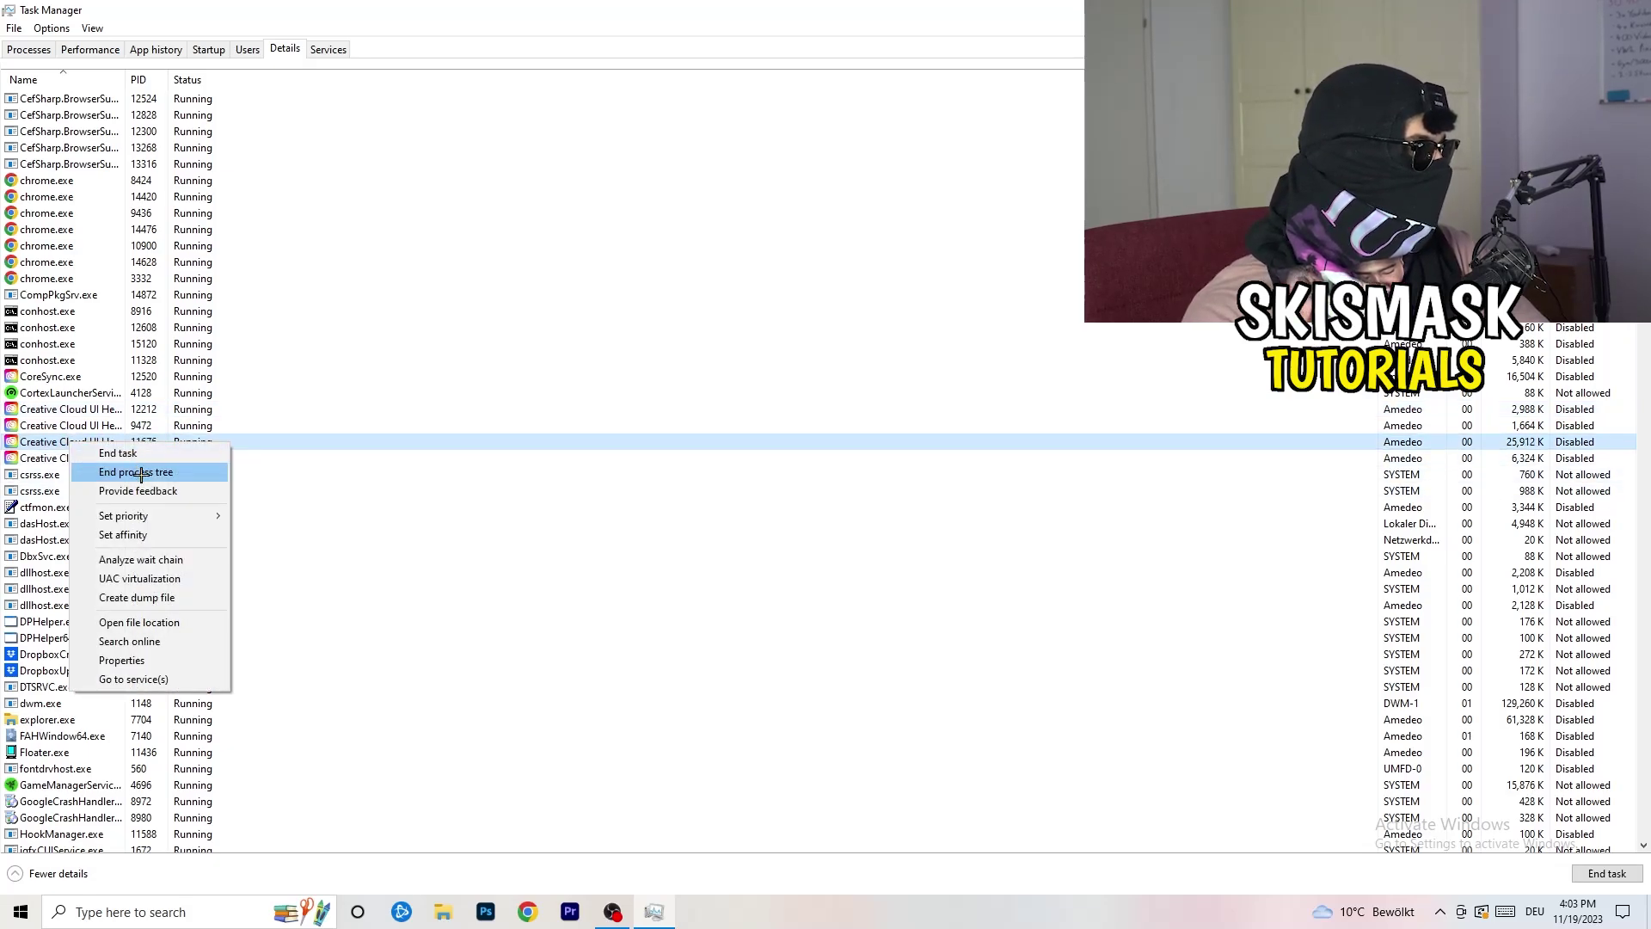
{"action": "mouse_move", "coordinate": [208, 516]}
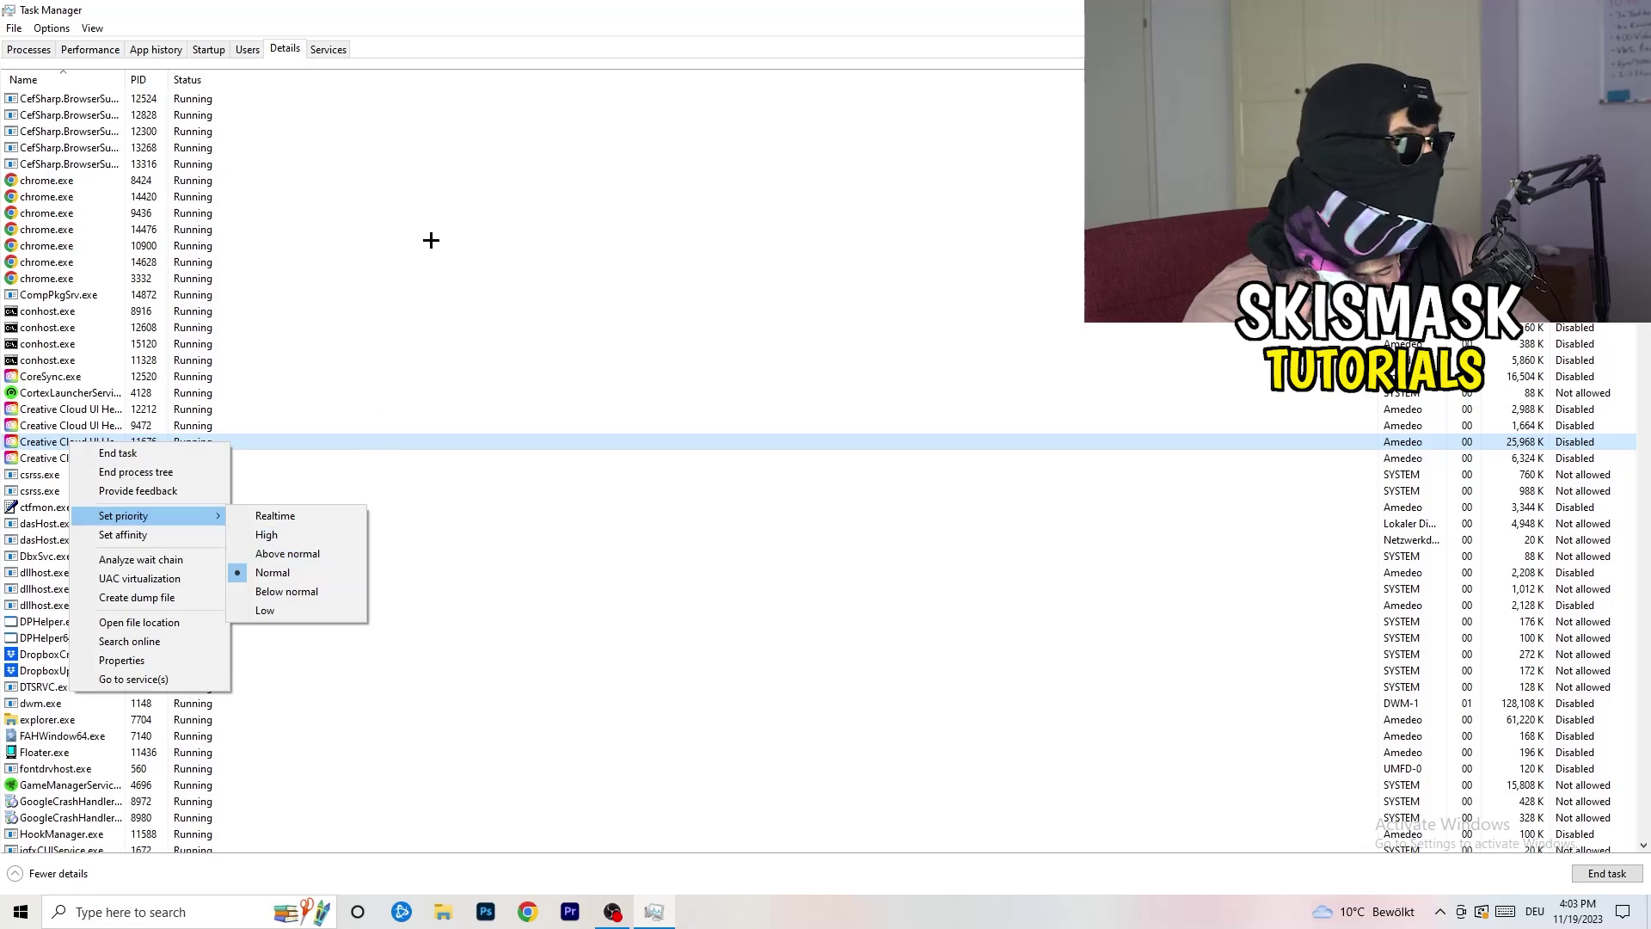
{"action": "left_click", "coordinate": [219, 52]}
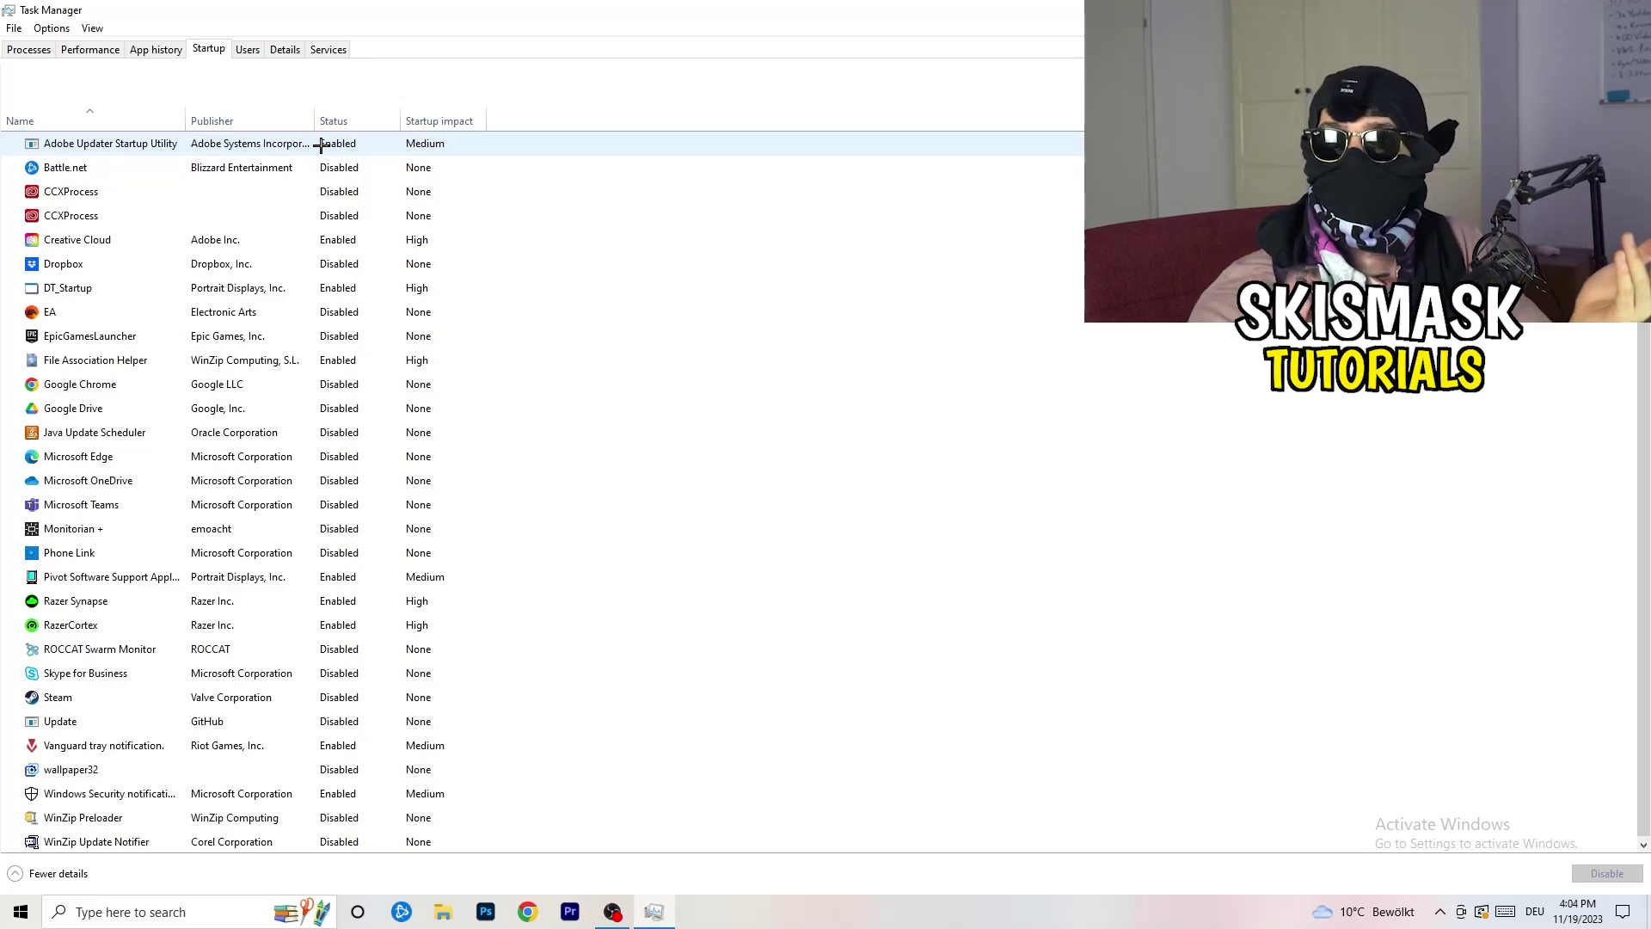
- Check the DT_Startup entry's options without changing it, then close Task Manager
{"action": "right_click", "coordinate": [378, 283]}
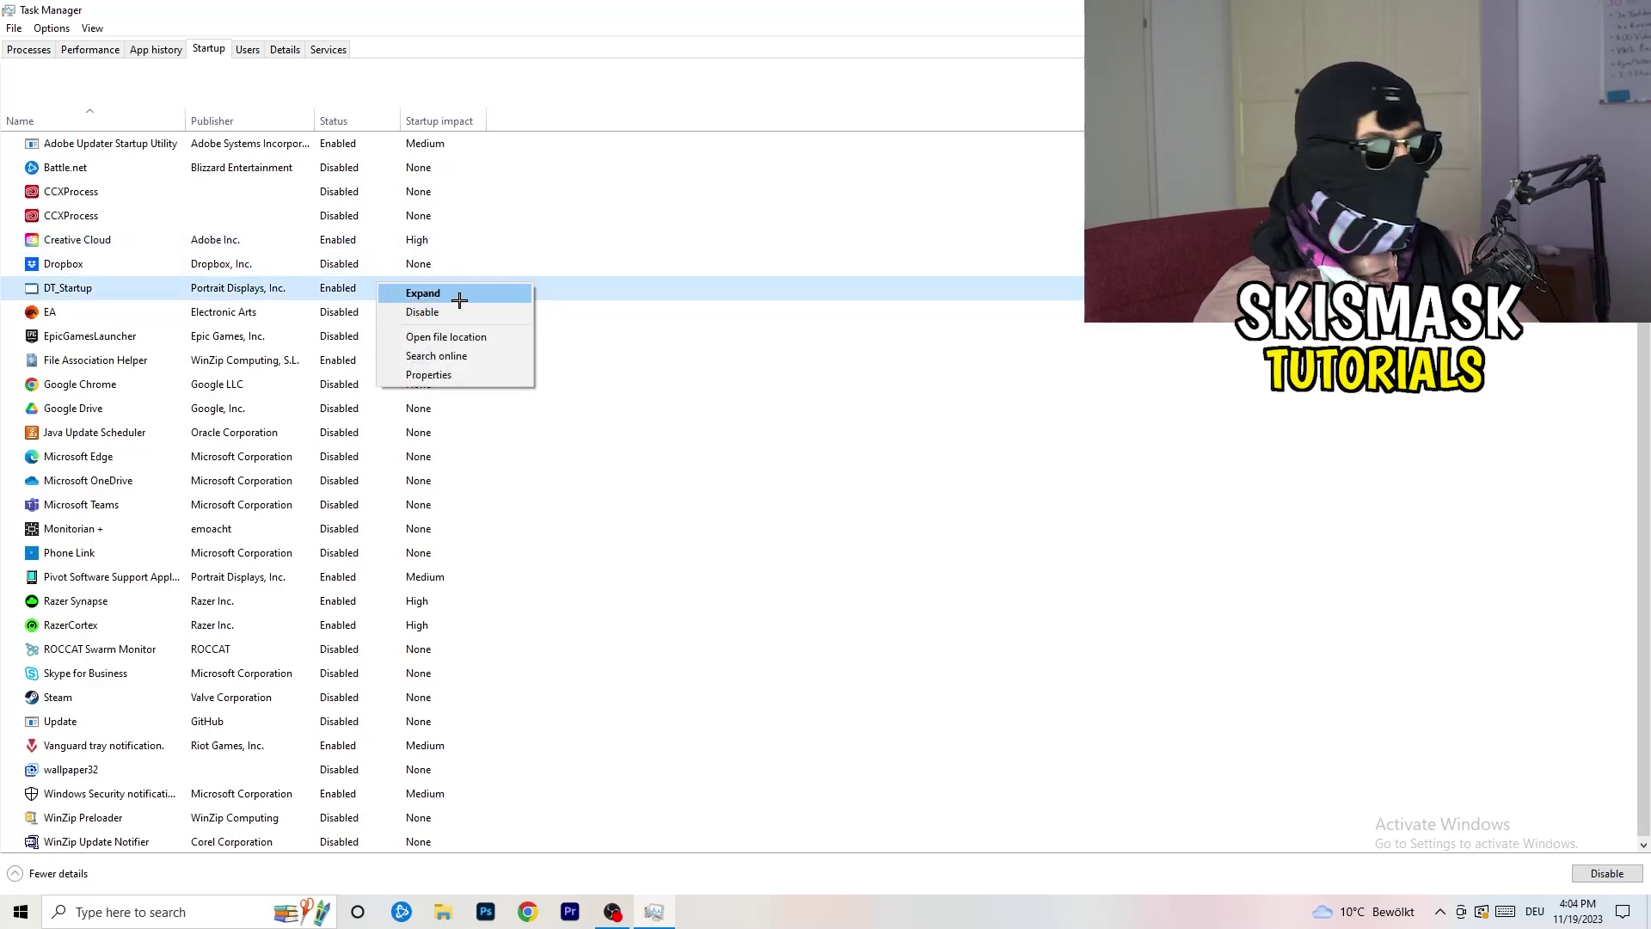
{"action": "left_click", "coordinate": [1007, 32]}
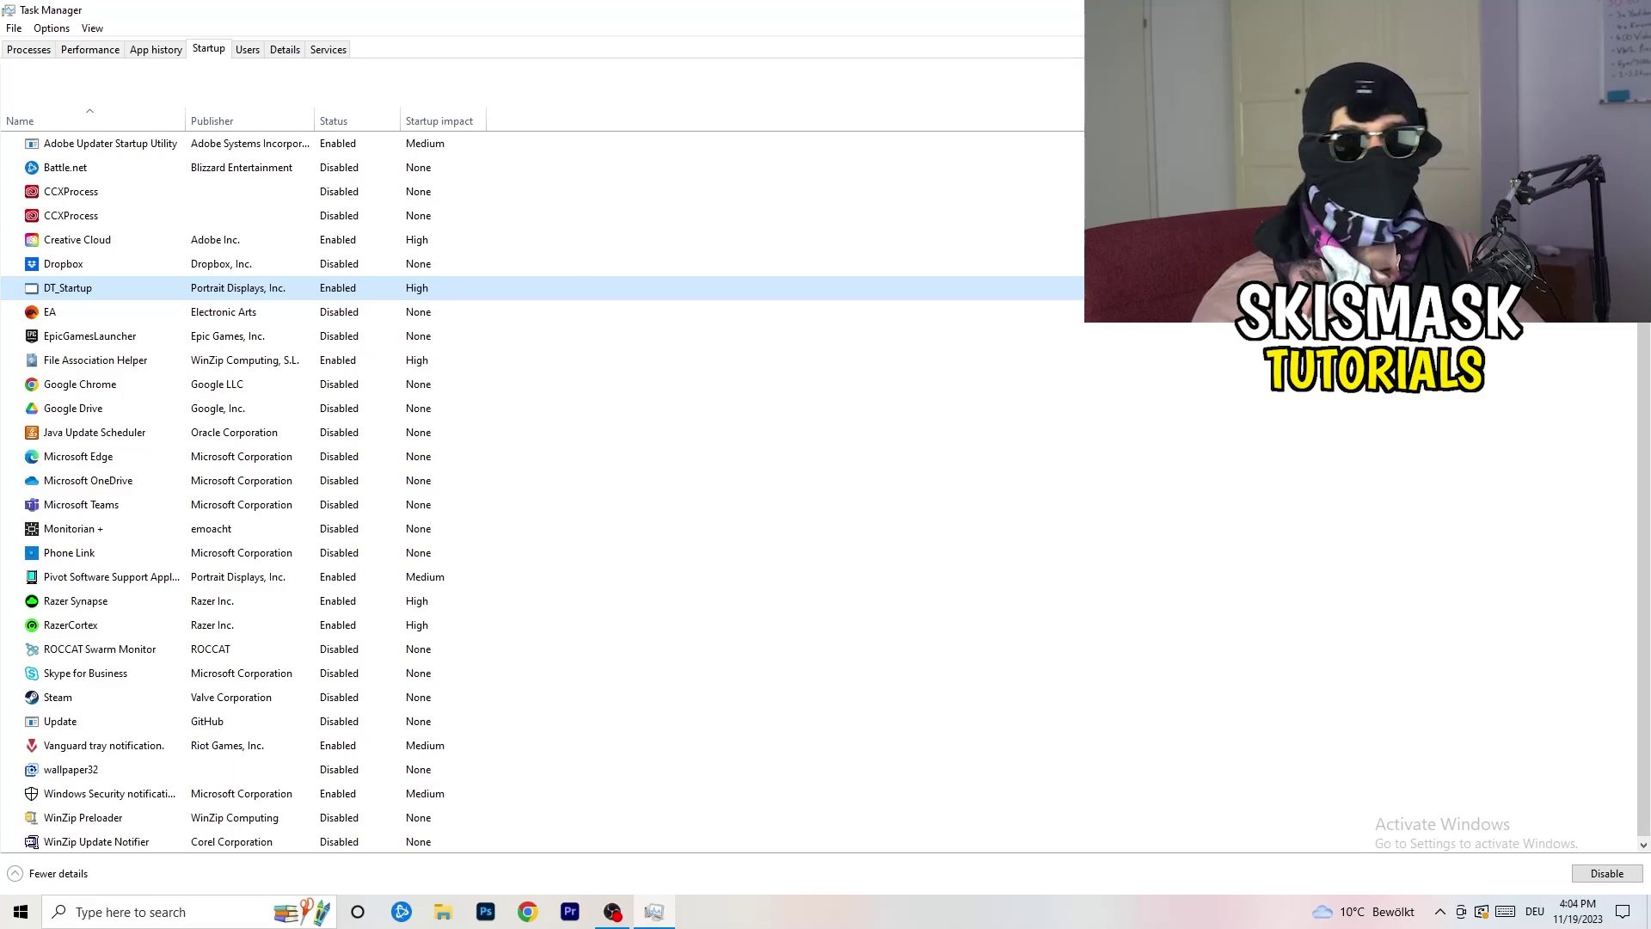
{"action": "key", "text": "alt+F4"}
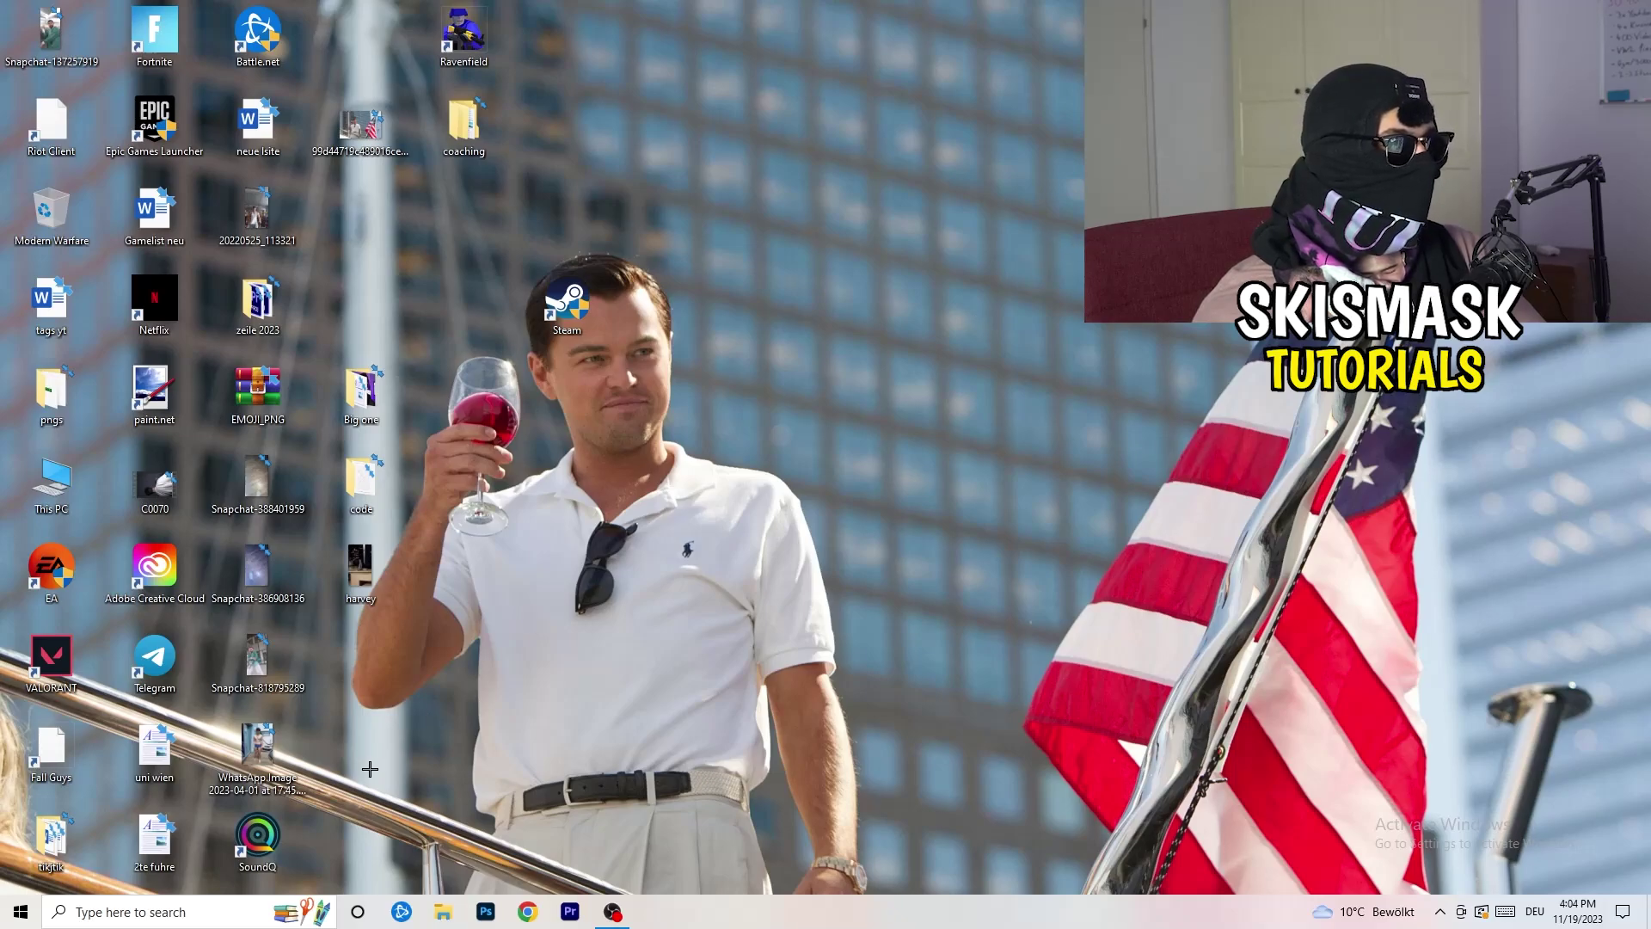
- Open Windows Settings from Start and go to the System Display page
{"action": "left_click", "coordinate": [12, 923]}
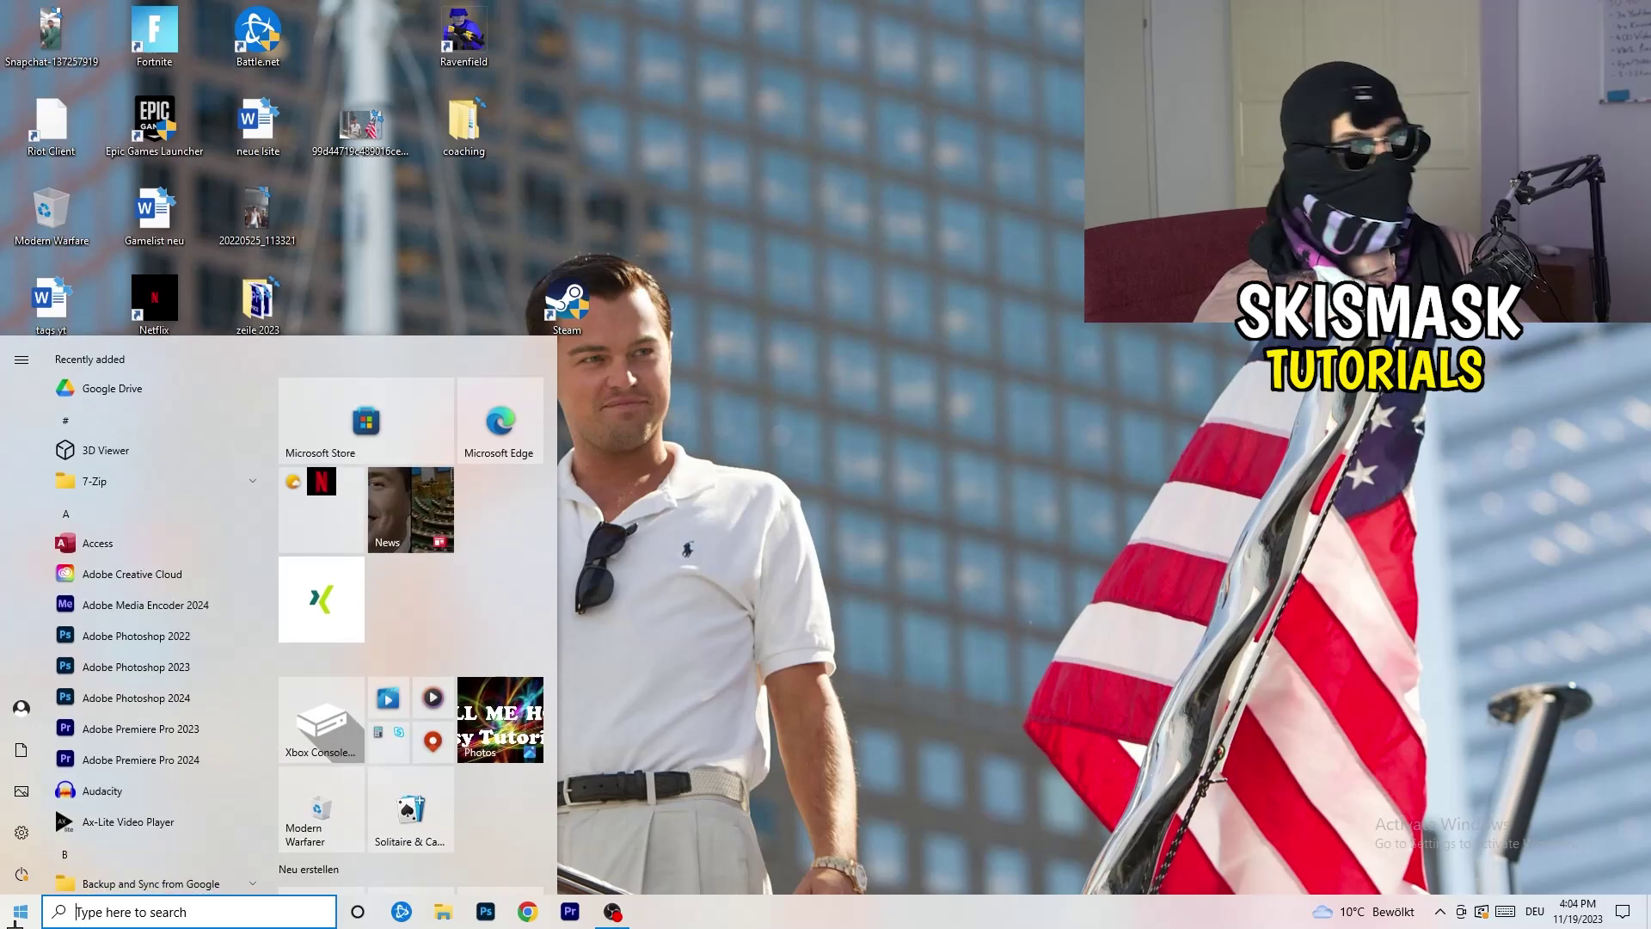
{"action": "left_click", "coordinate": [18, 839]}
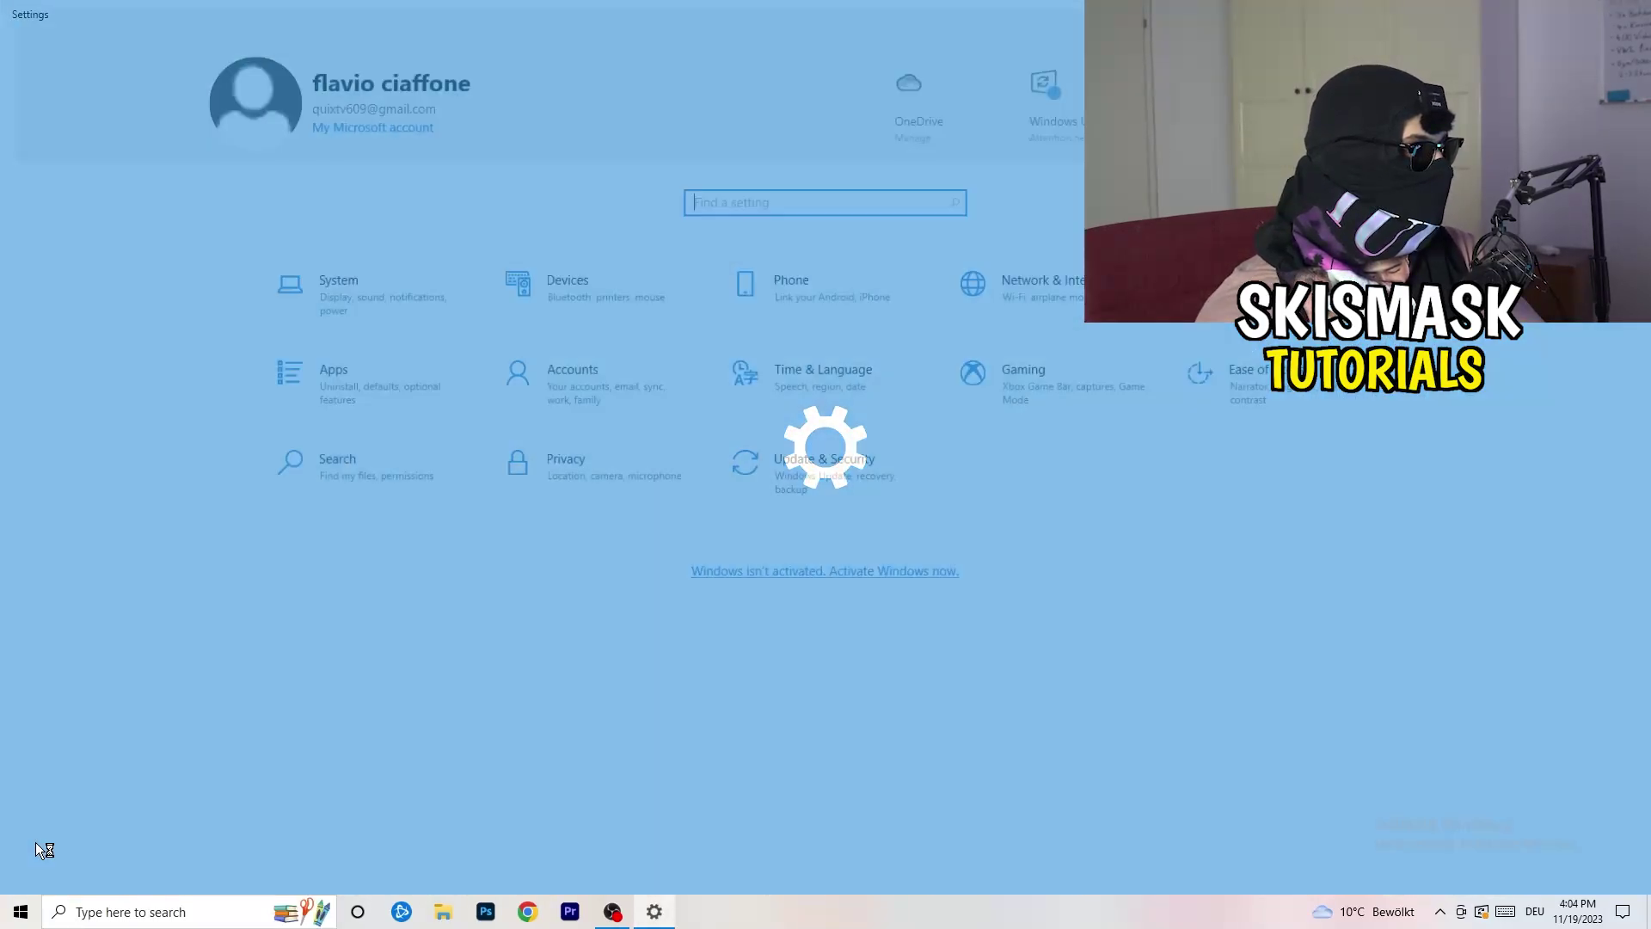
{"action": "left_click", "coordinate": [379, 277]}
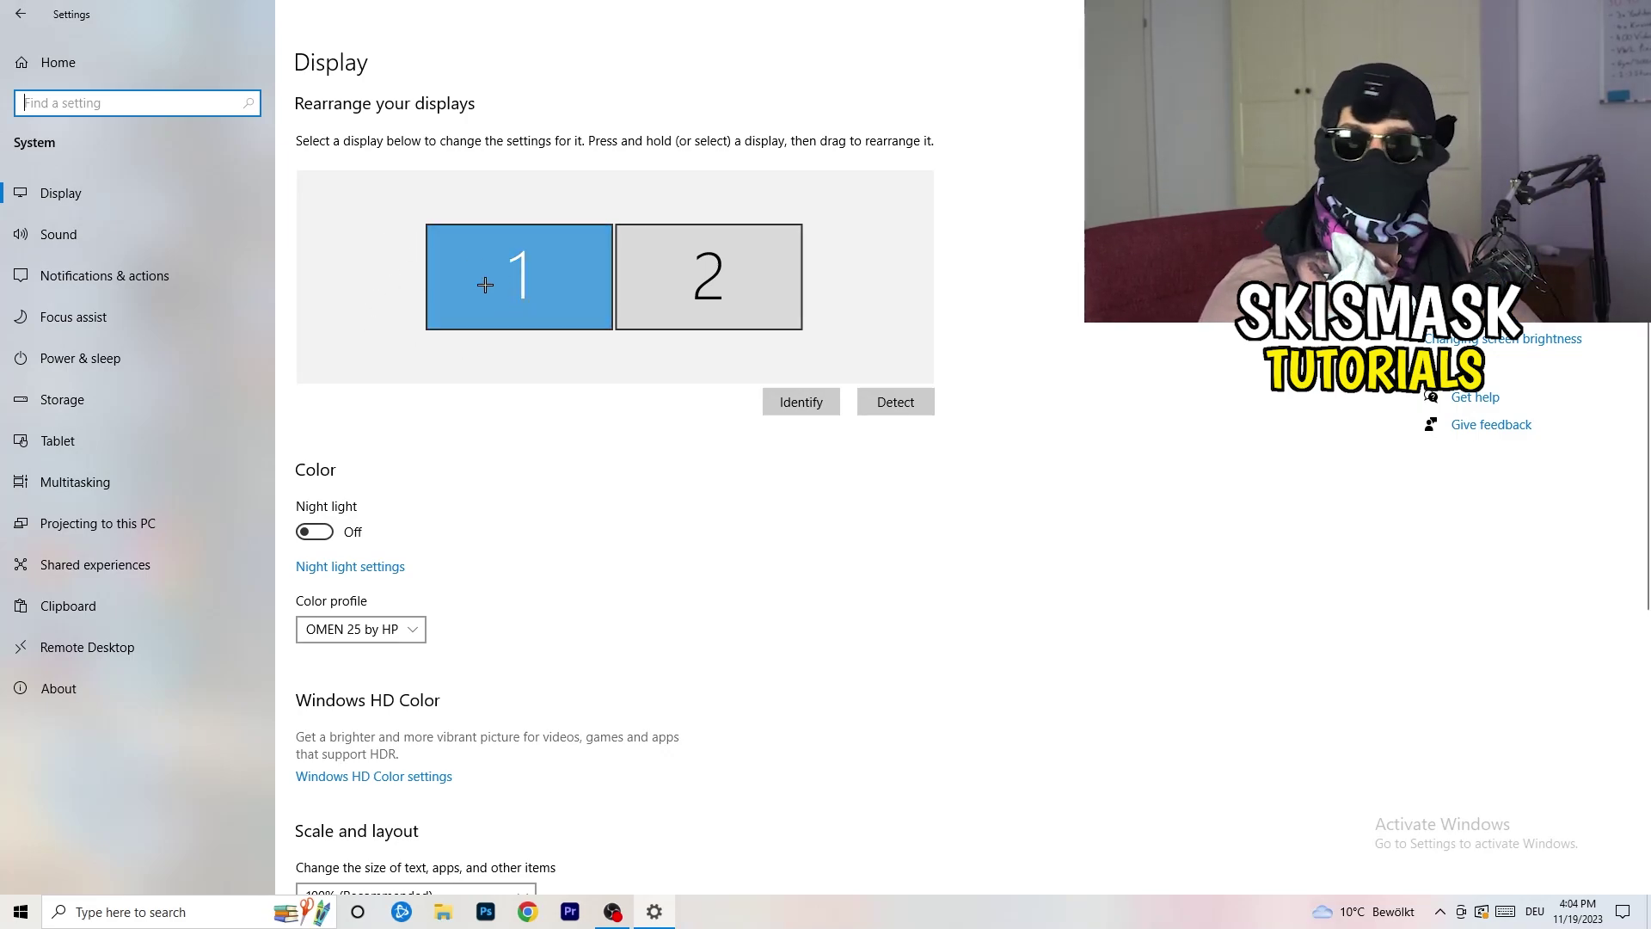
- Leave the display scale at 100% (Recommended) and go to the Power & sleep settings
{"action": "scroll", "coordinate": [645, 314], "scroll_direction": "down", "scroll_amount": 5}
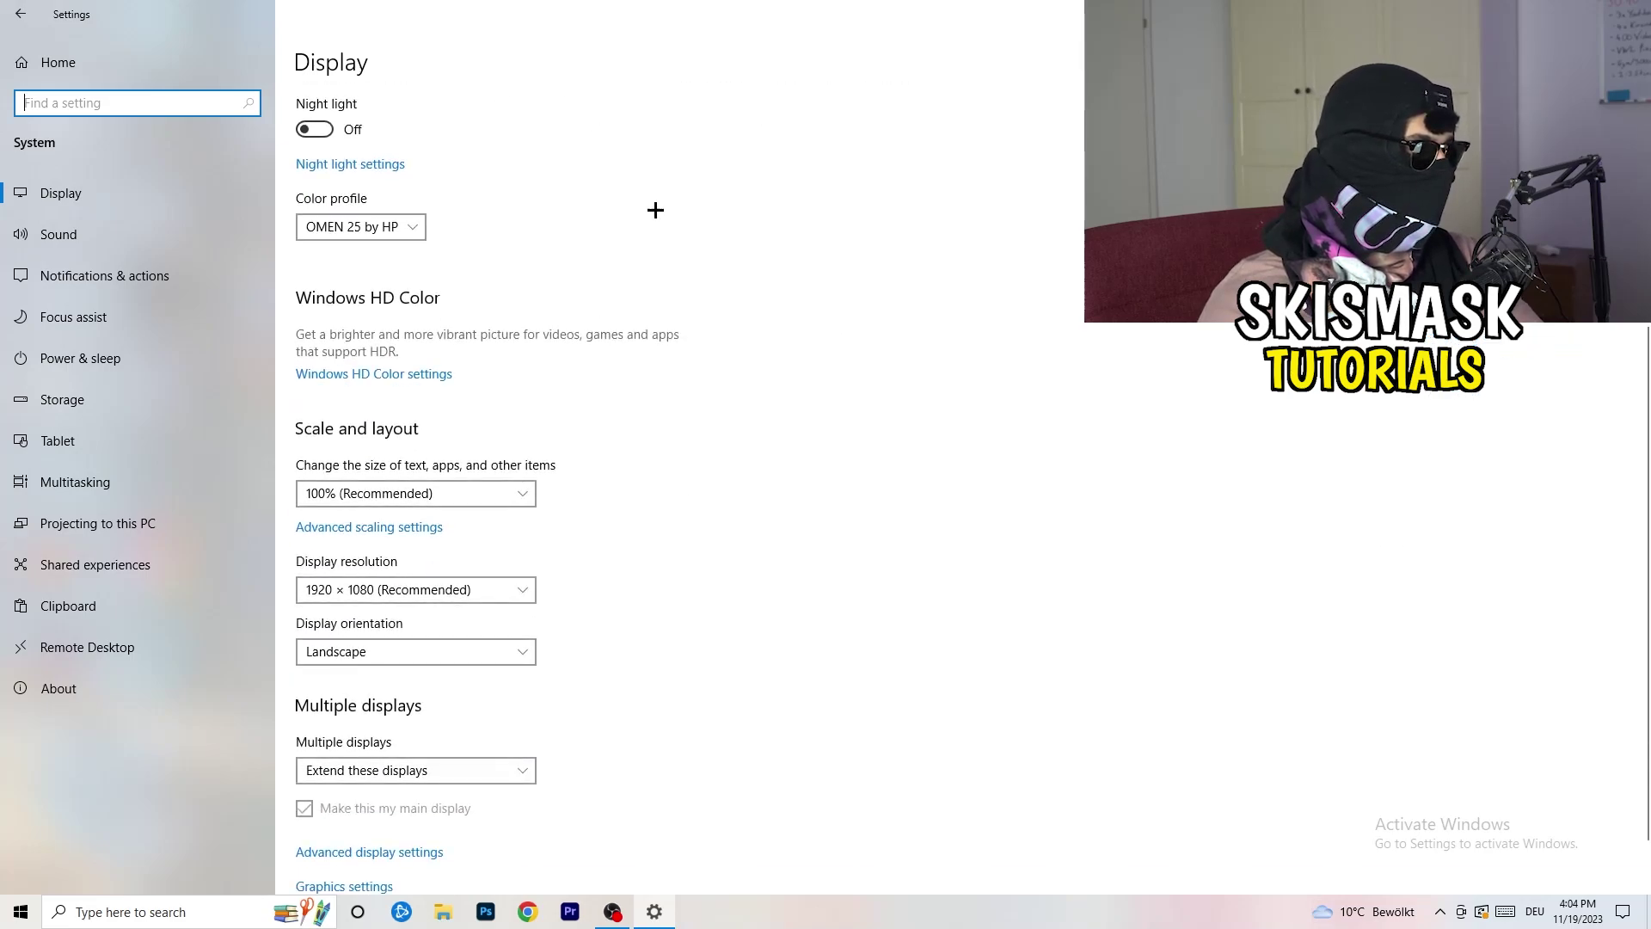
{"action": "left_click", "coordinate": [516, 494]}
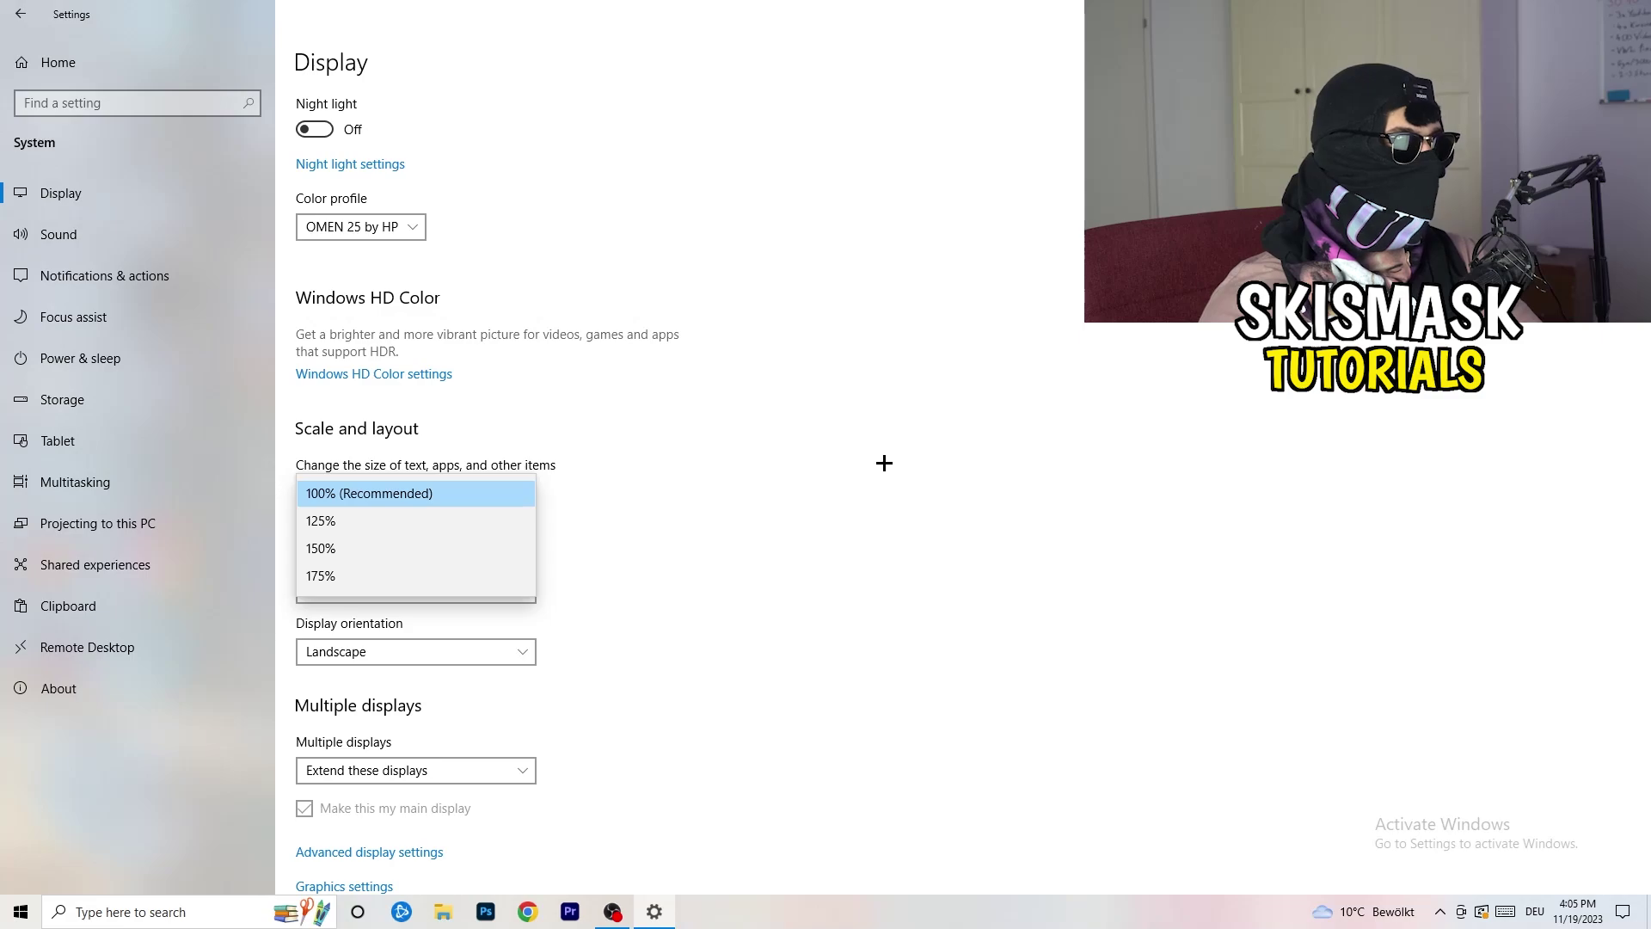
{"action": "left_click", "coordinate": [833, 453]}
{"action": "scroll", "coordinate": [700, 472], "scroll_direction": "down", "scroll_amount": 1}
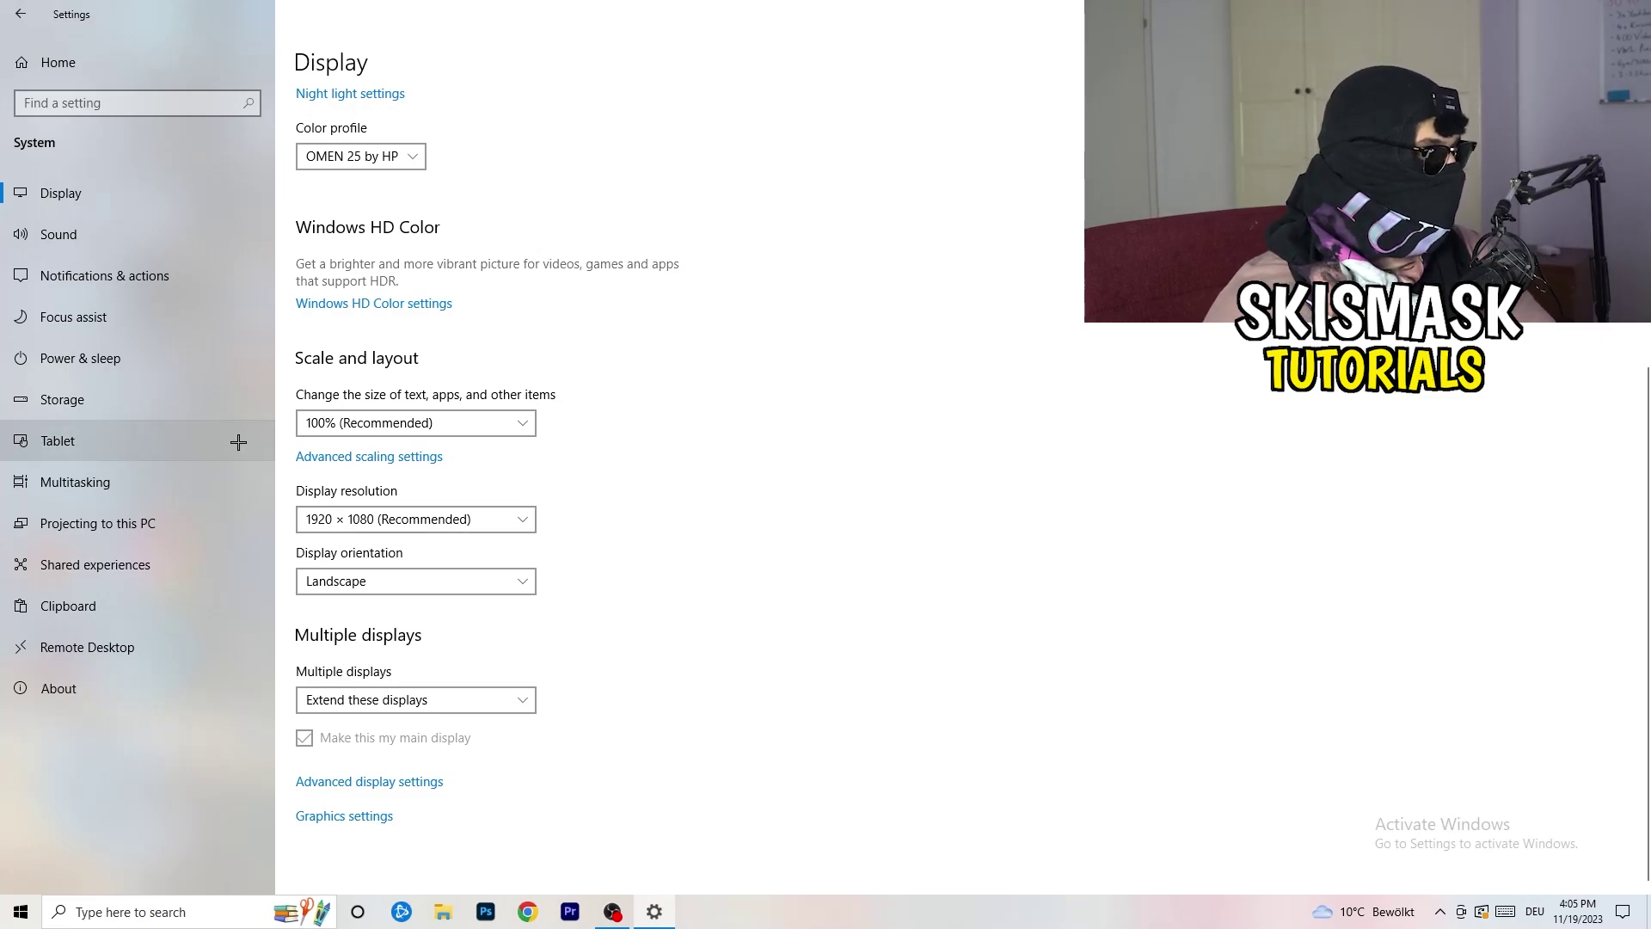
{"action": "left_click", "coordinate": [116, 358]}
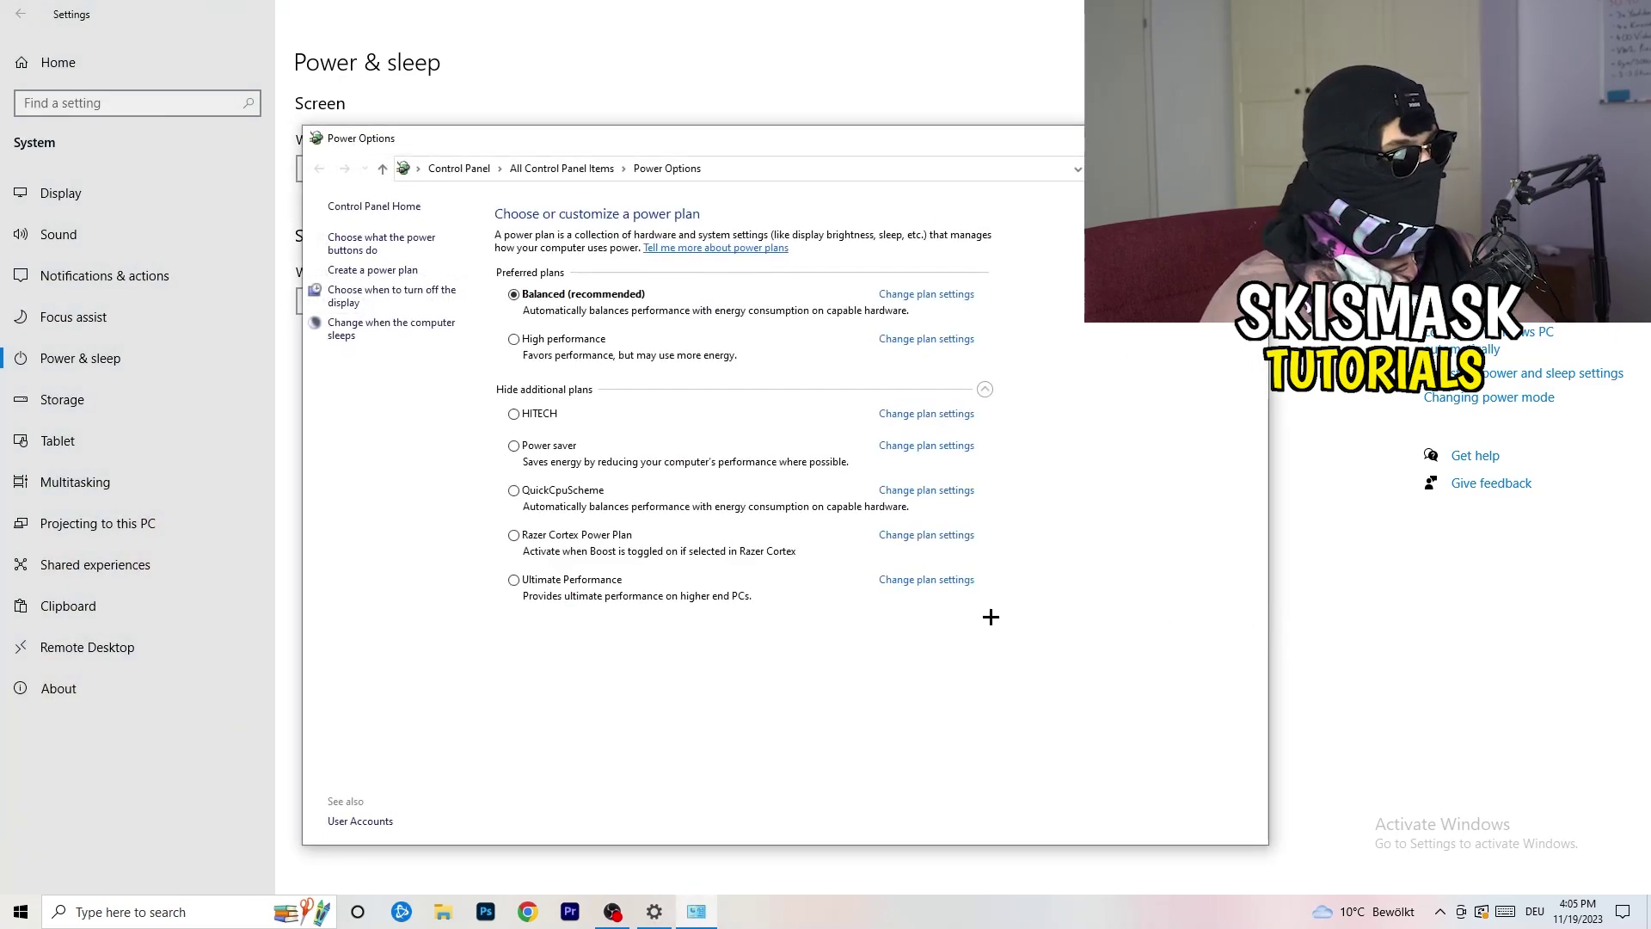
{"action": "left_click", "coordinate": [987, 391]}
{"action": "left_click", "coordinate": [986, 391]}
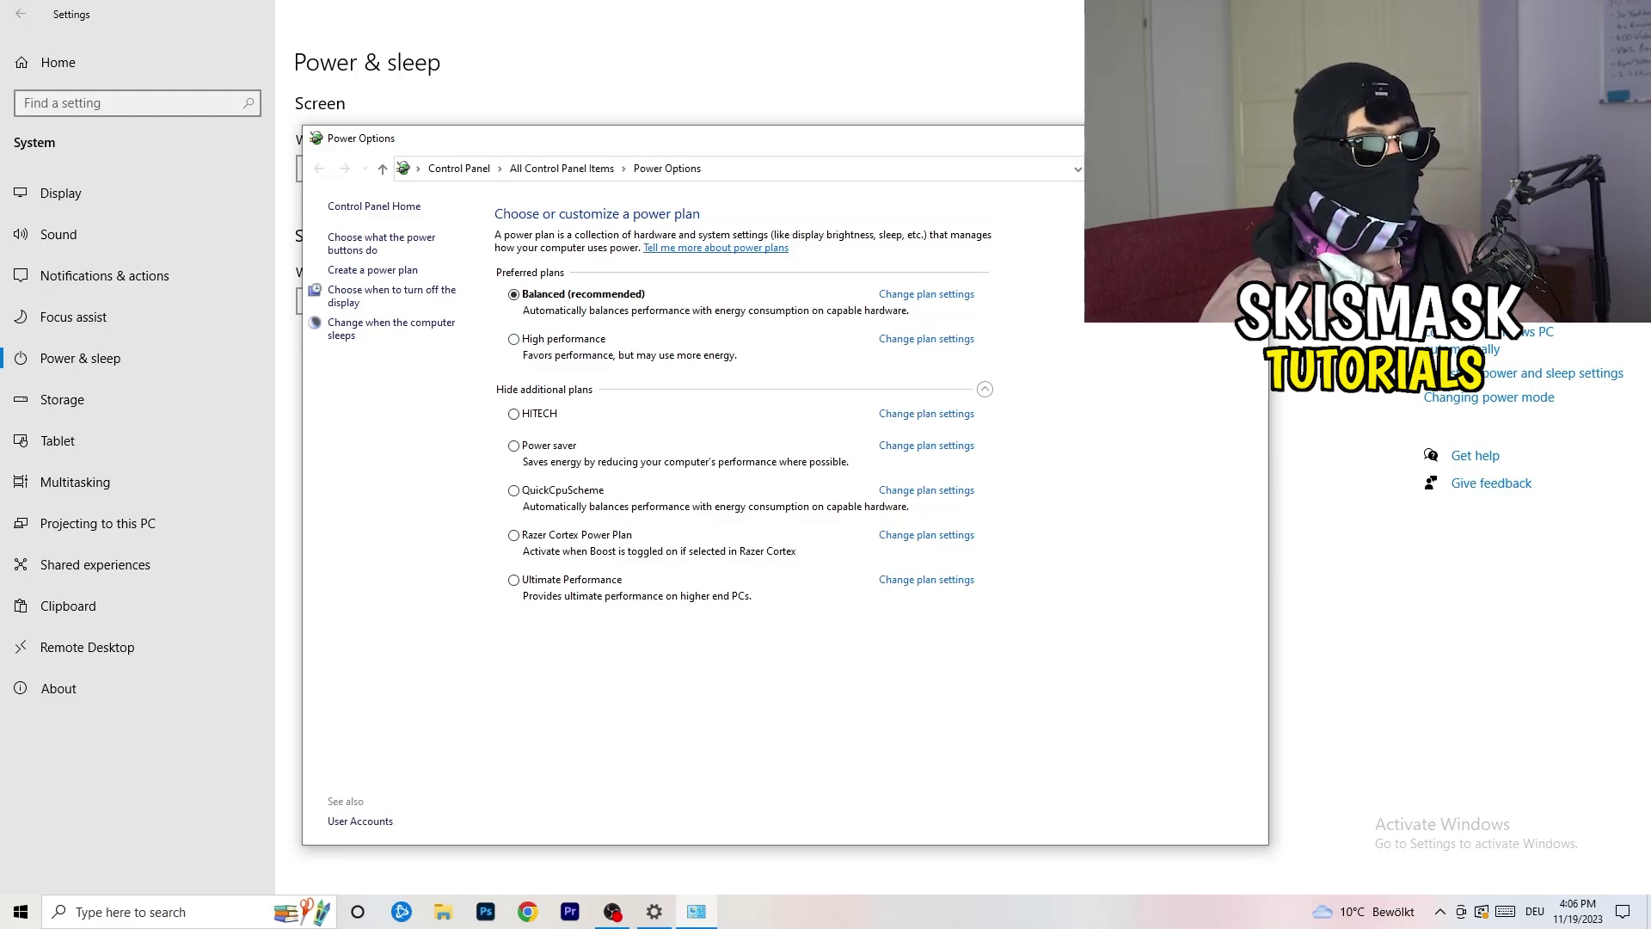
{"action": "key", "text": "alt+F4"}
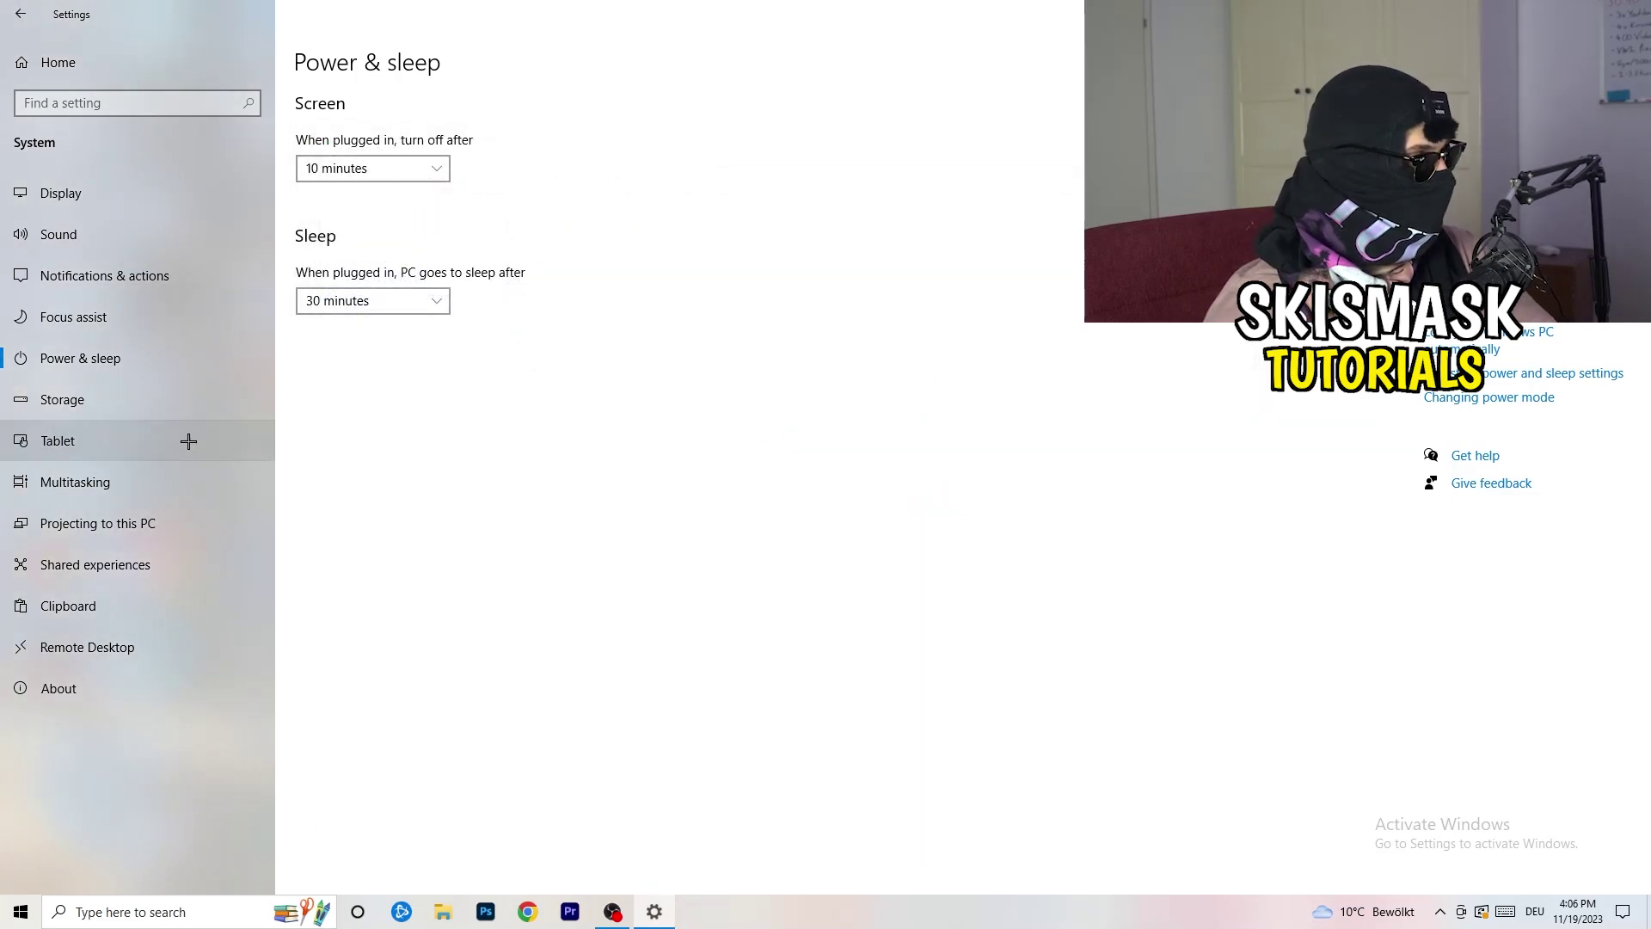
{"action": "left_click", "coordinate": [114, 411]}
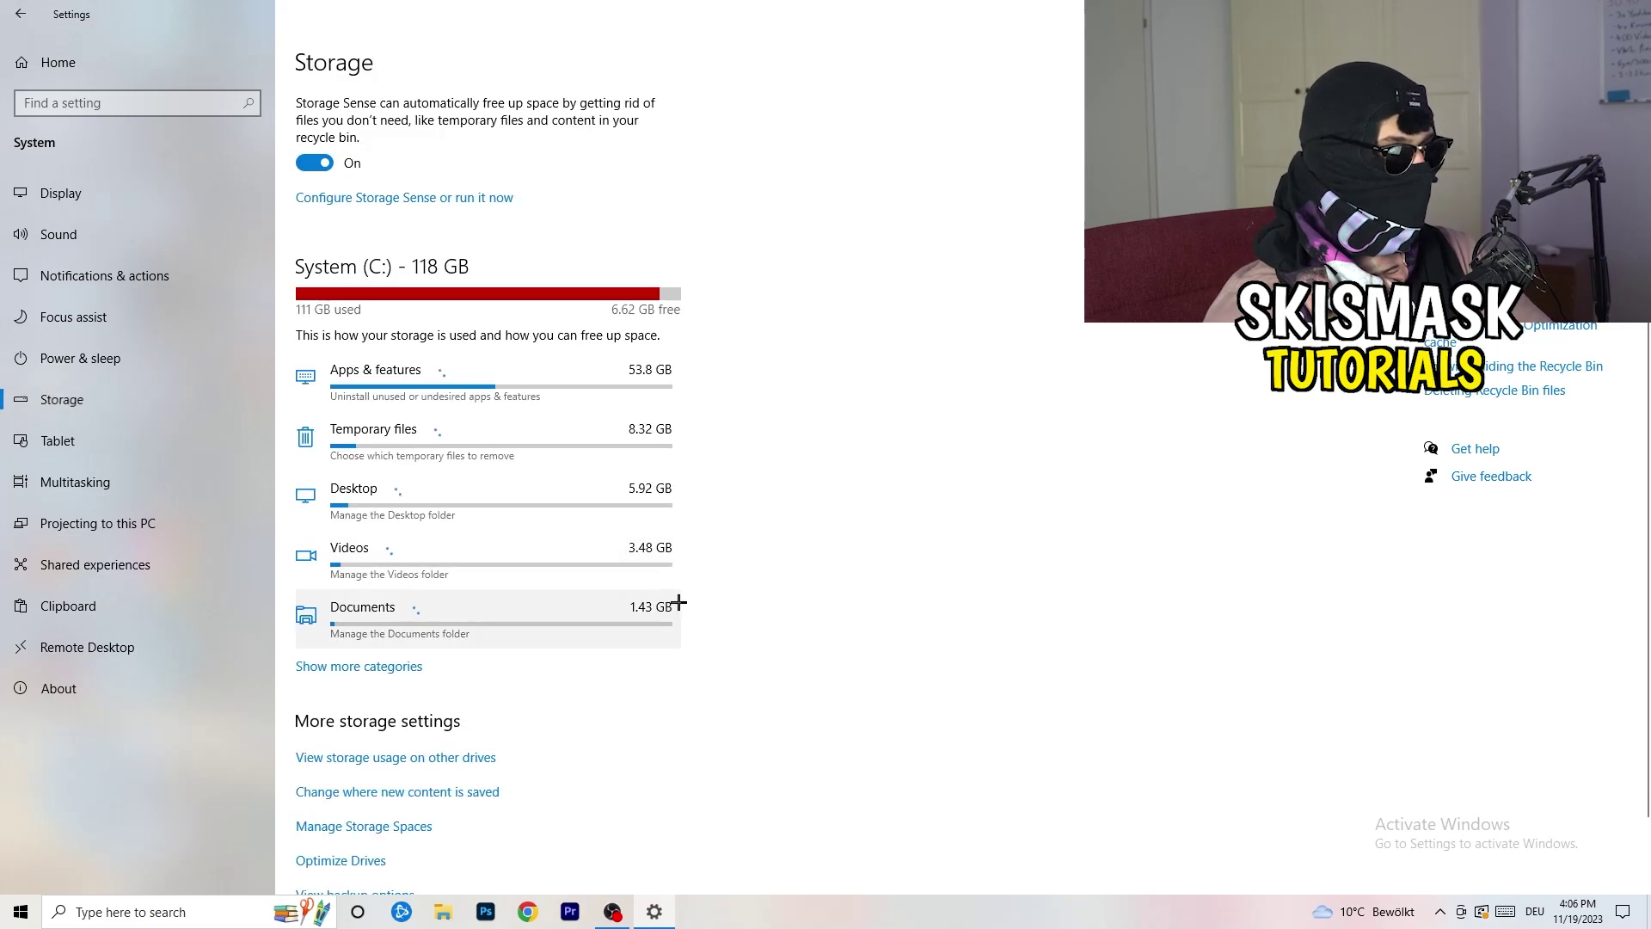
- Keep Storage Sense running every week and enable deleting temporary files apps aren't using
{"action": "left_click", "coordinate": [413, 202]}
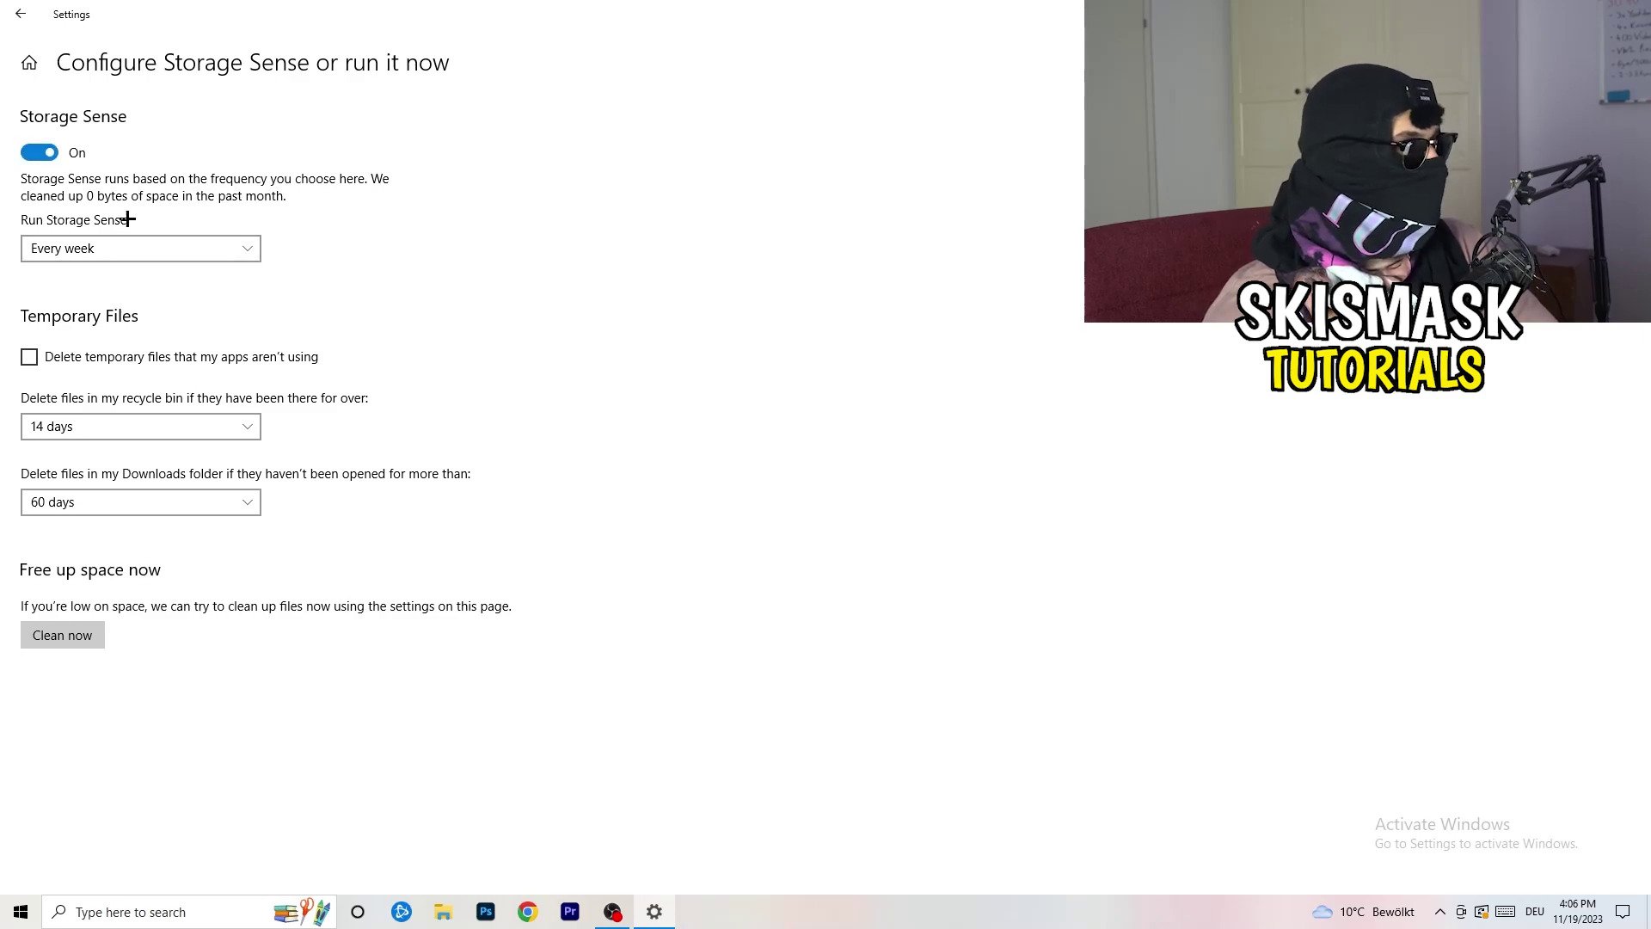
{"action": "left_click", "coordinate": [140, 245]}
{"action": "left_click", "coordinate": [513, 255]}
{"action": "left_click", "coordinate": [100, 358]}
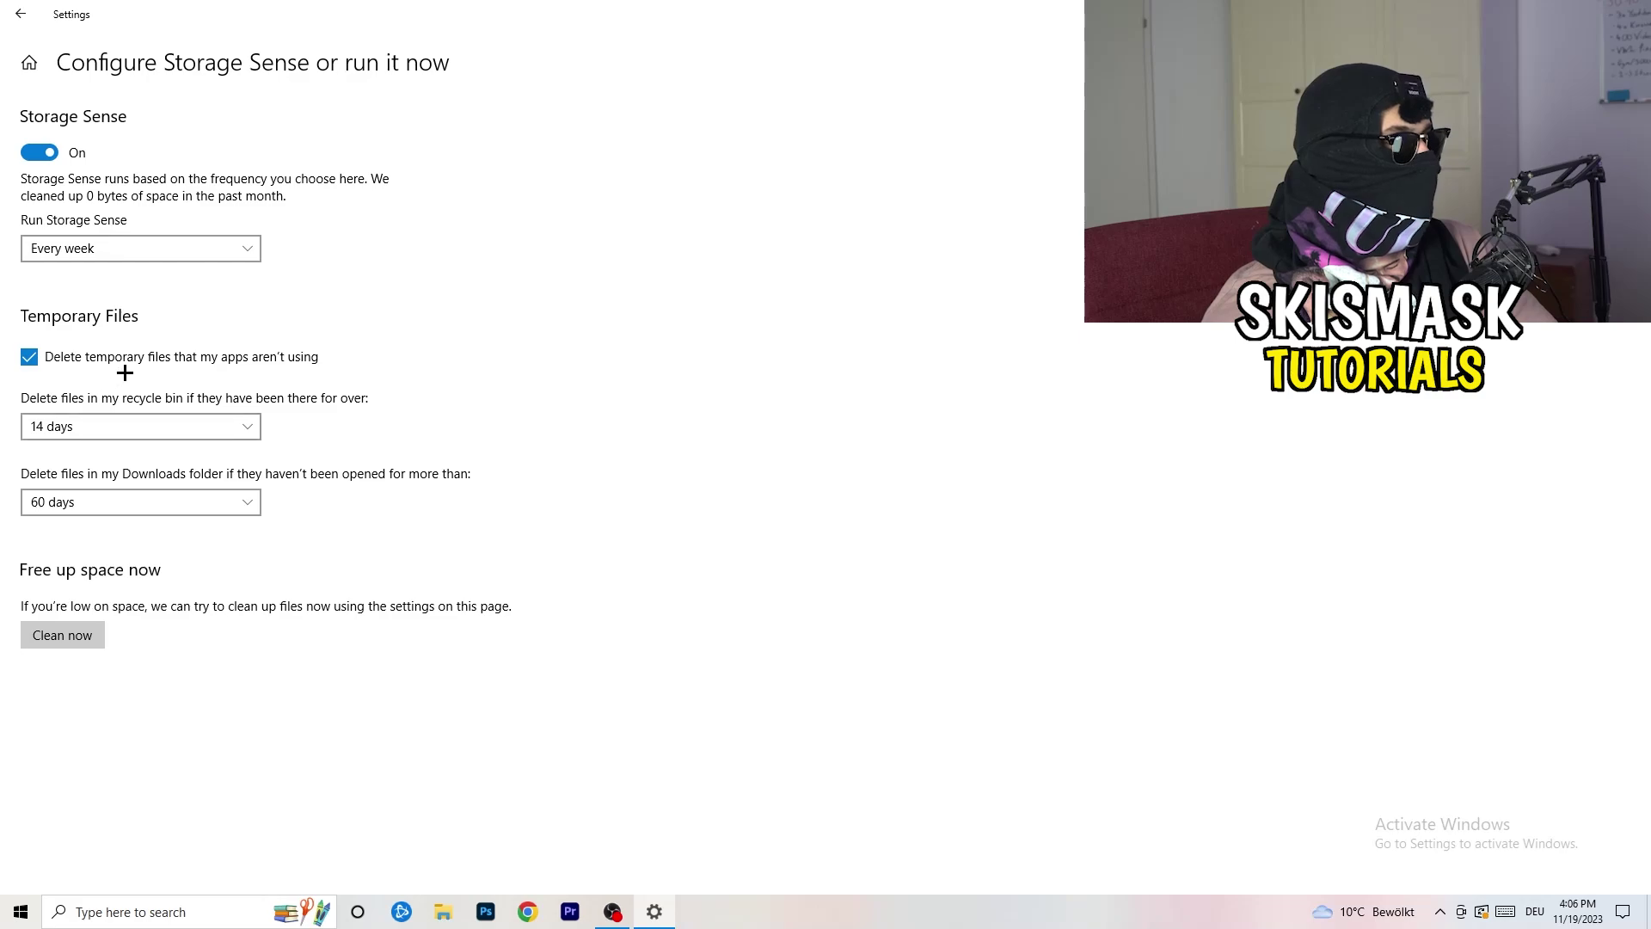
- Keep Recycle Bin cleanup at 14 days and Downloads at 60 days, then go back
{"action": "left_click", "coordinate": [124, 426]}
{"action": "left_click", "coordinate": [567, 339]}
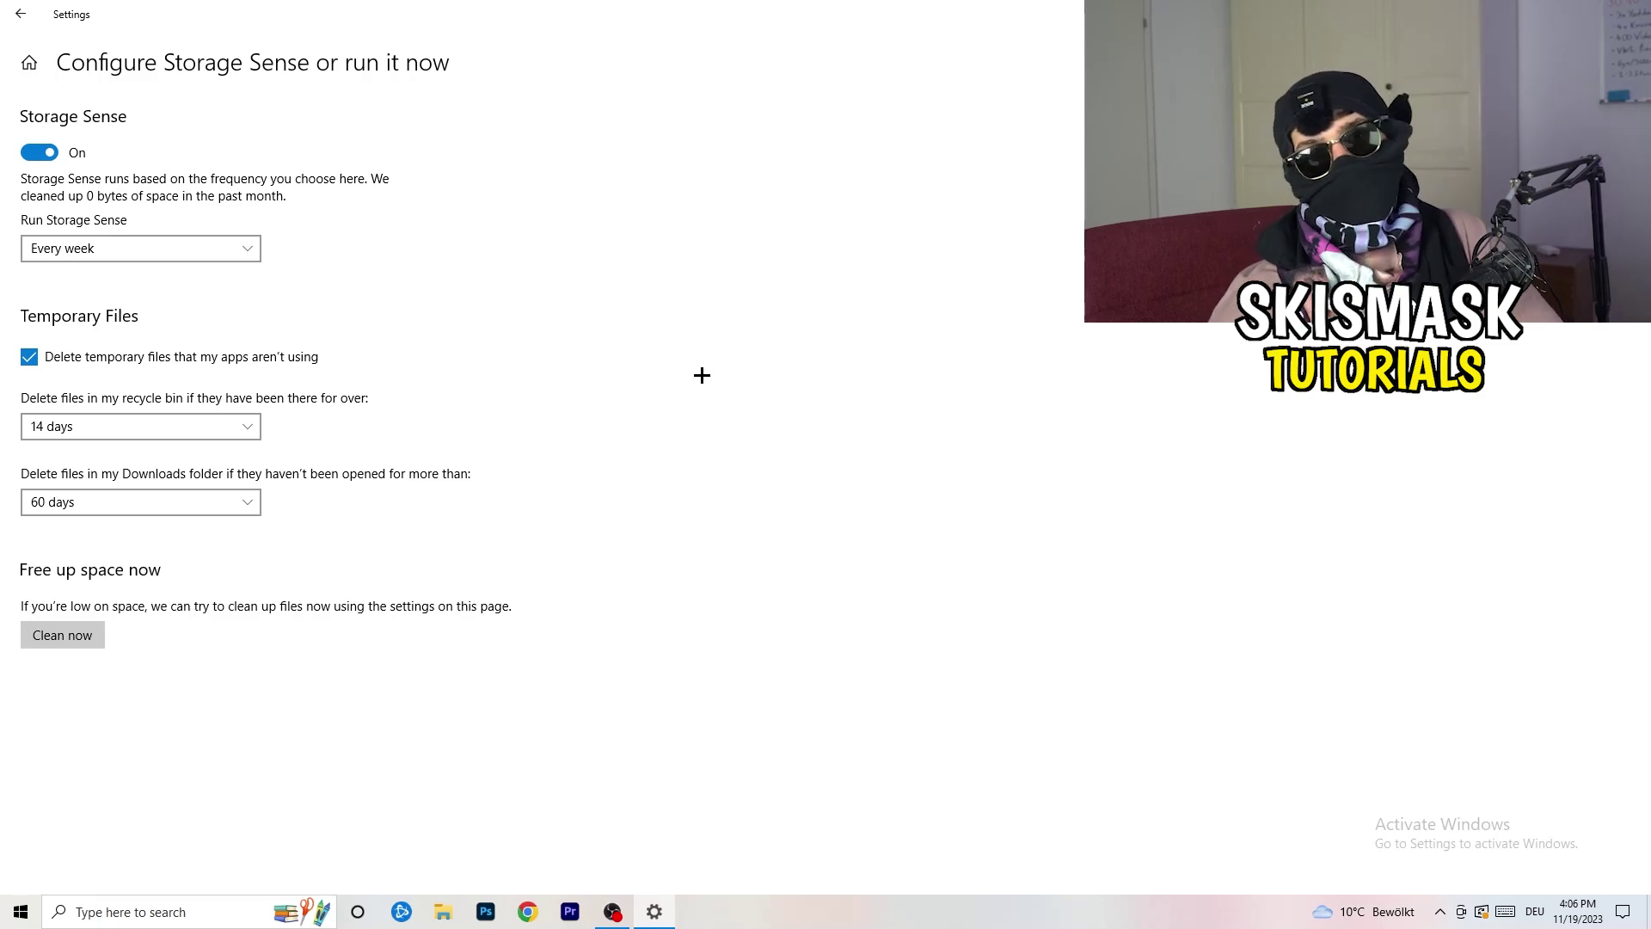
{"action": "left_click", "coordinate": [151, 504]}
{"action": "left_click", "coordinate": [401, 491]}
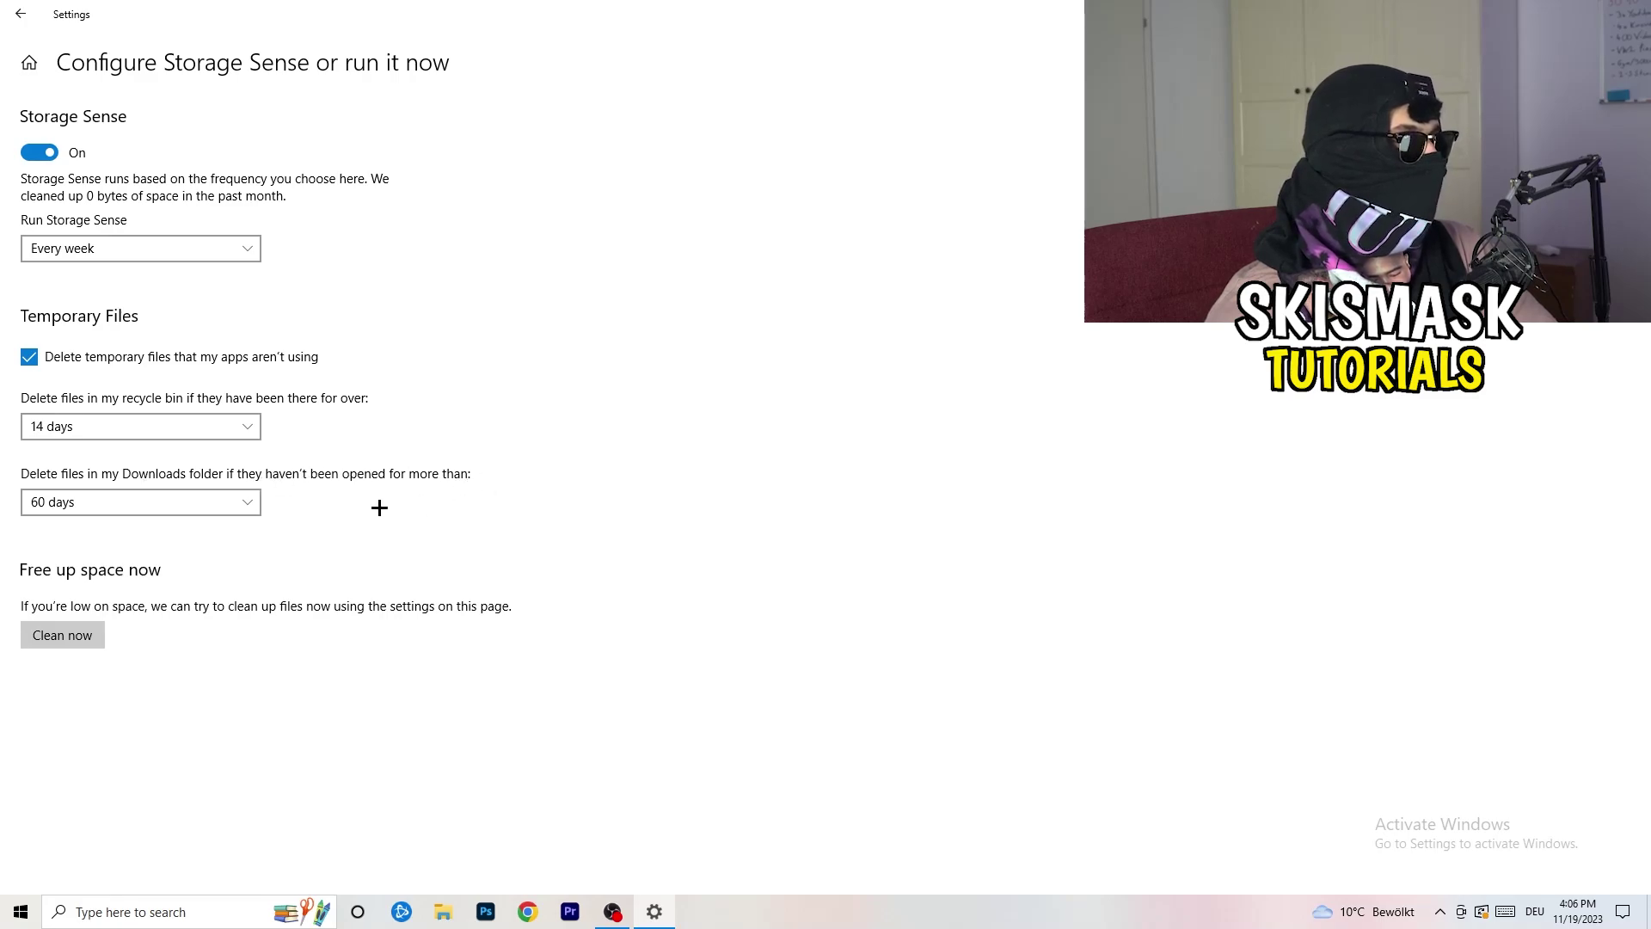
{"action": "left_click", "coordinate": [195, 505]}
{"action": "left_click", "coordinate": [811, 419]}
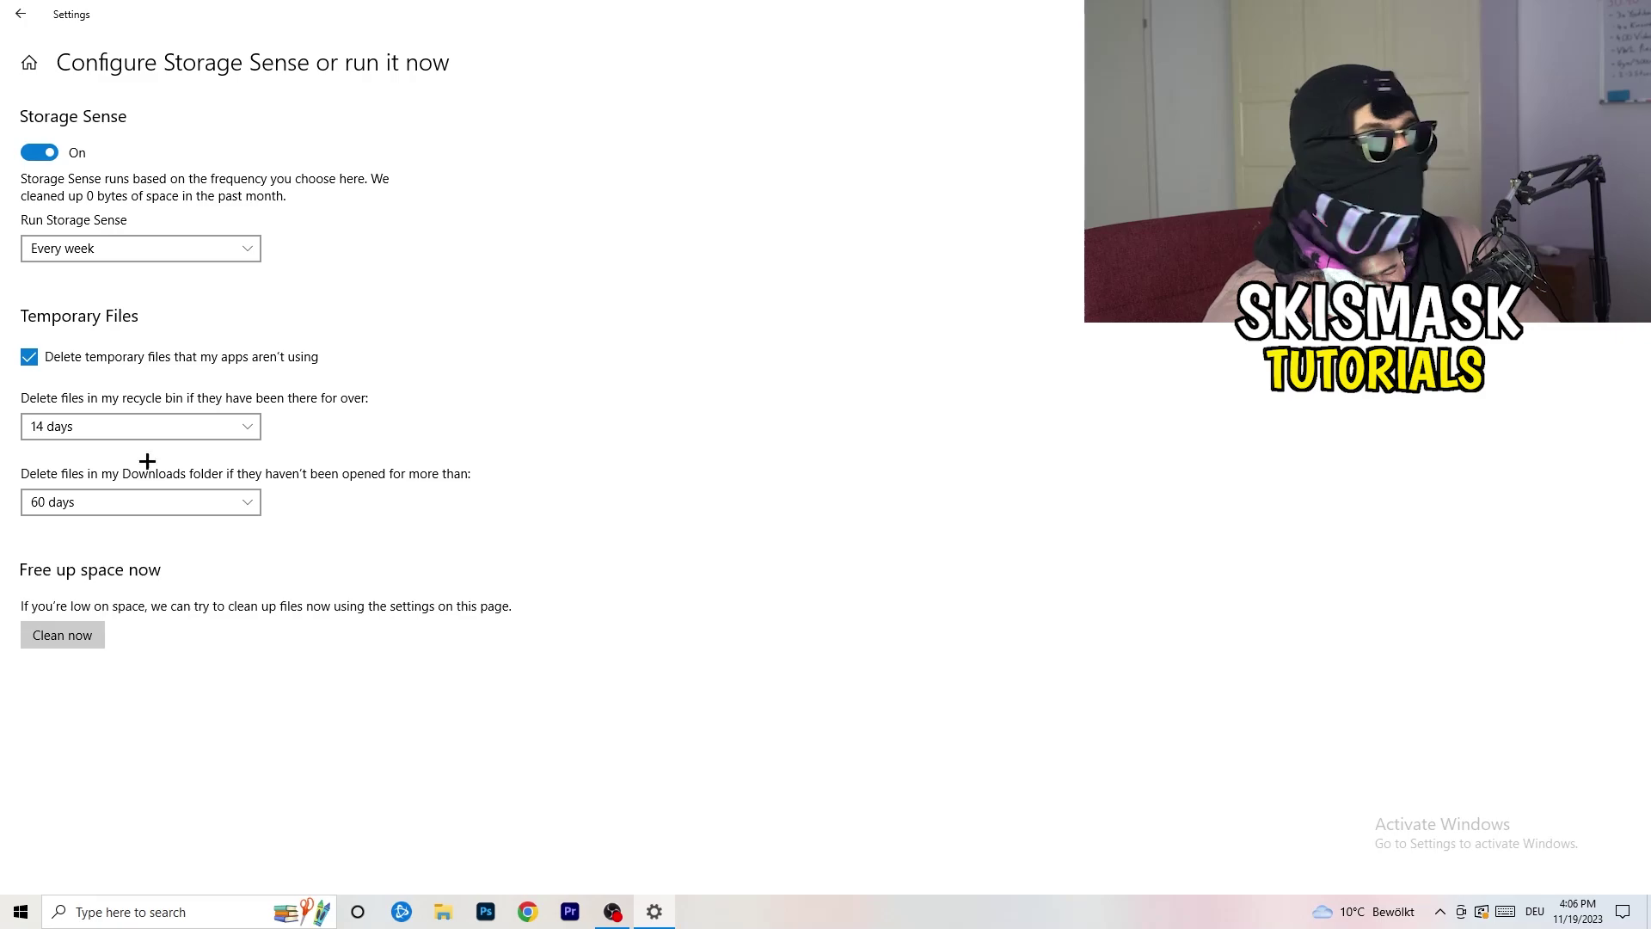
{"action": "left_click", "coordinate": [19, 14]}
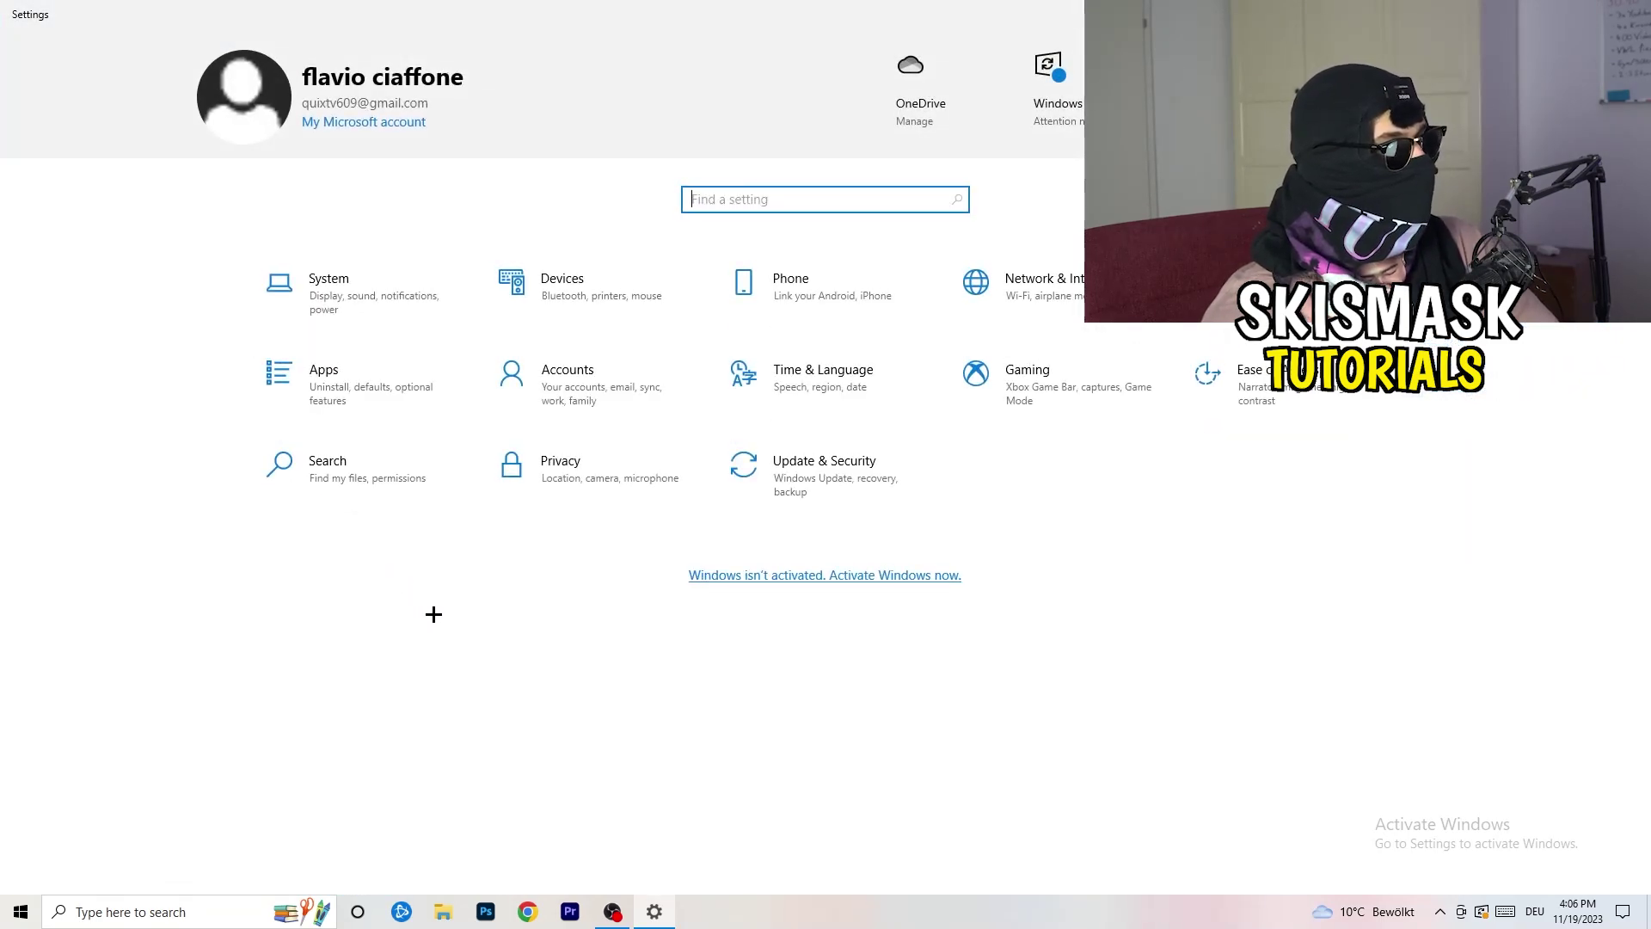
- Check the pending update on the Windows Update page, then close Settings
{"action": "left_click", "coordinate": [813, 484]}
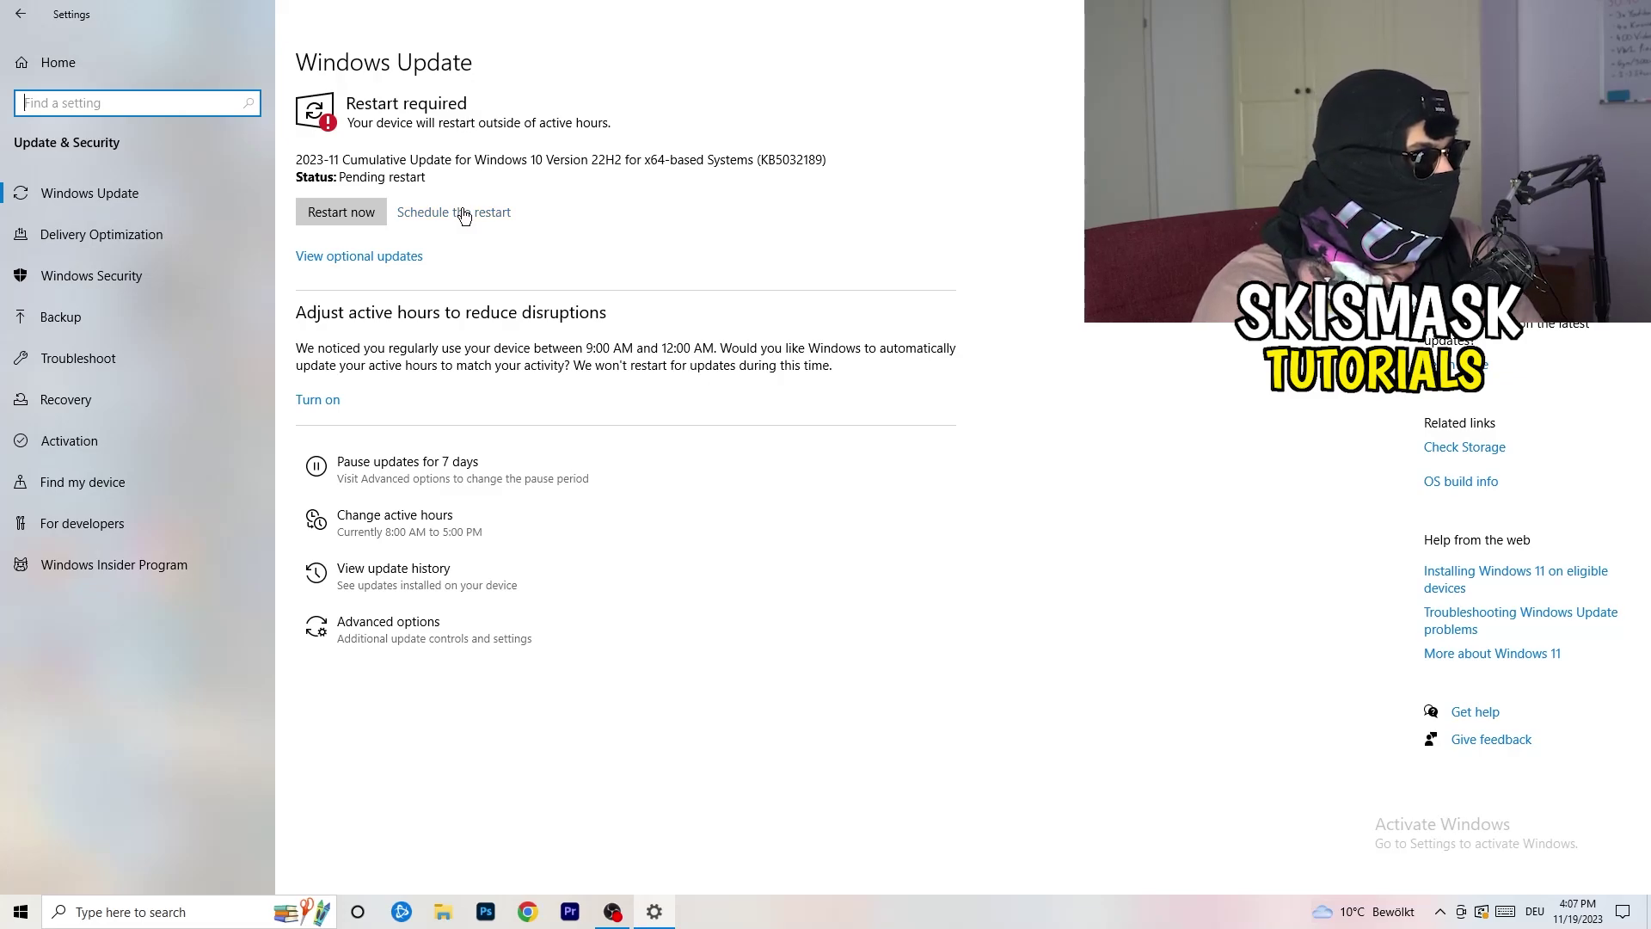
{"action": "key", "text": "alt+F4"}
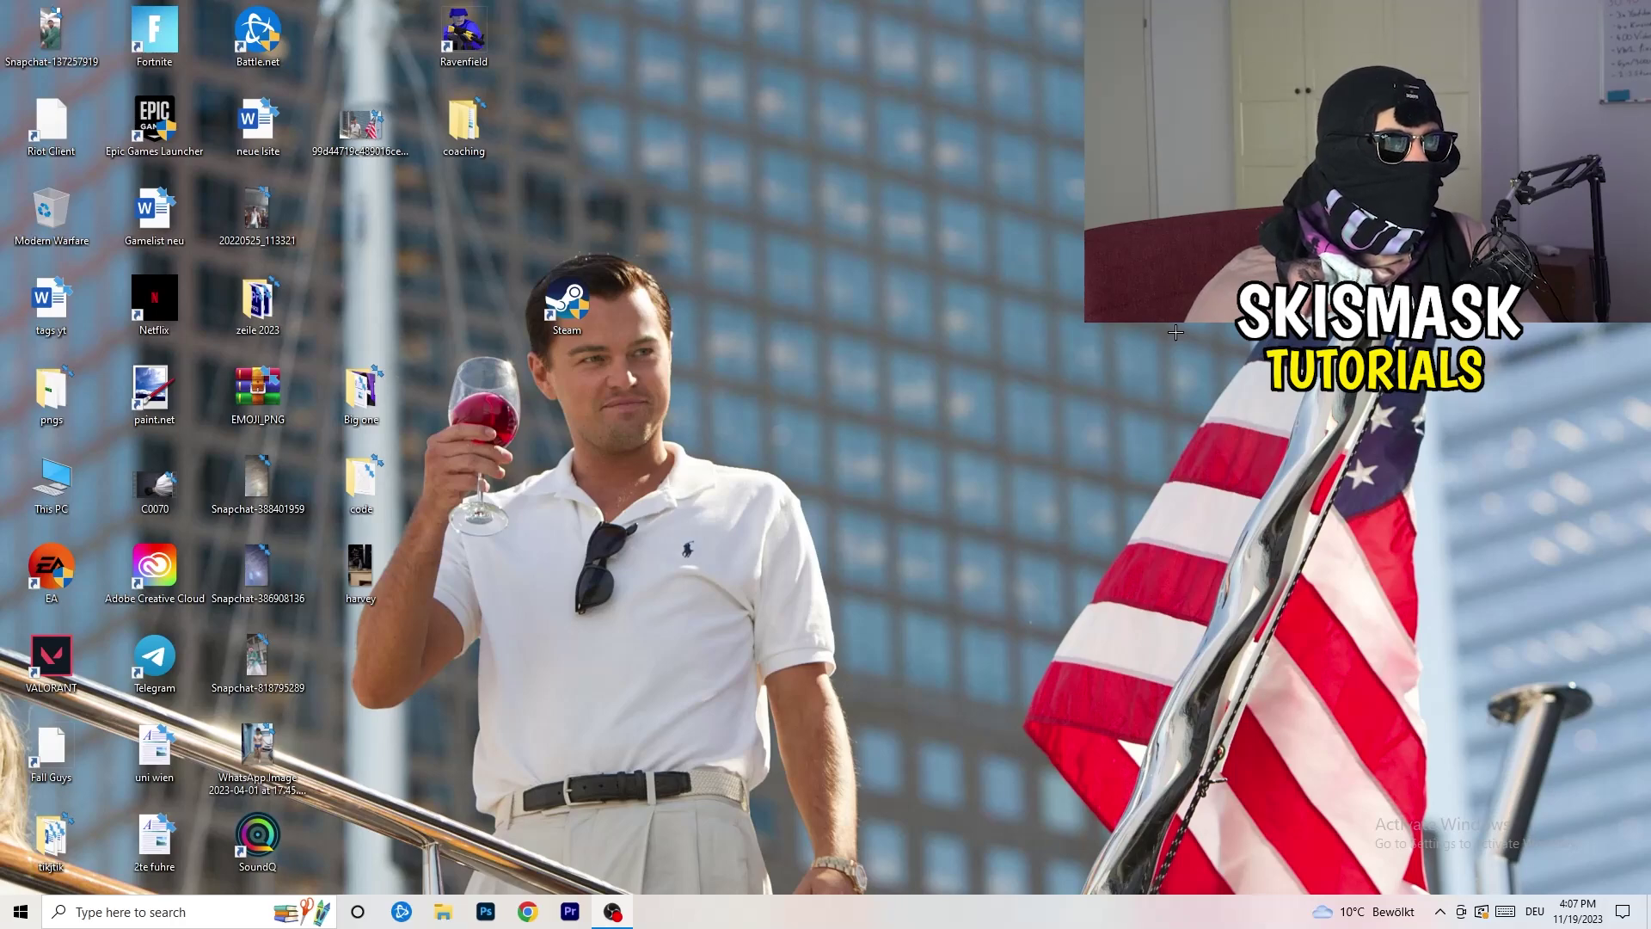
- Launch the NVIDIA Control Panel from the desktop's right-click menu
{"action": "right_click", "coordinate": [1000, 363]}
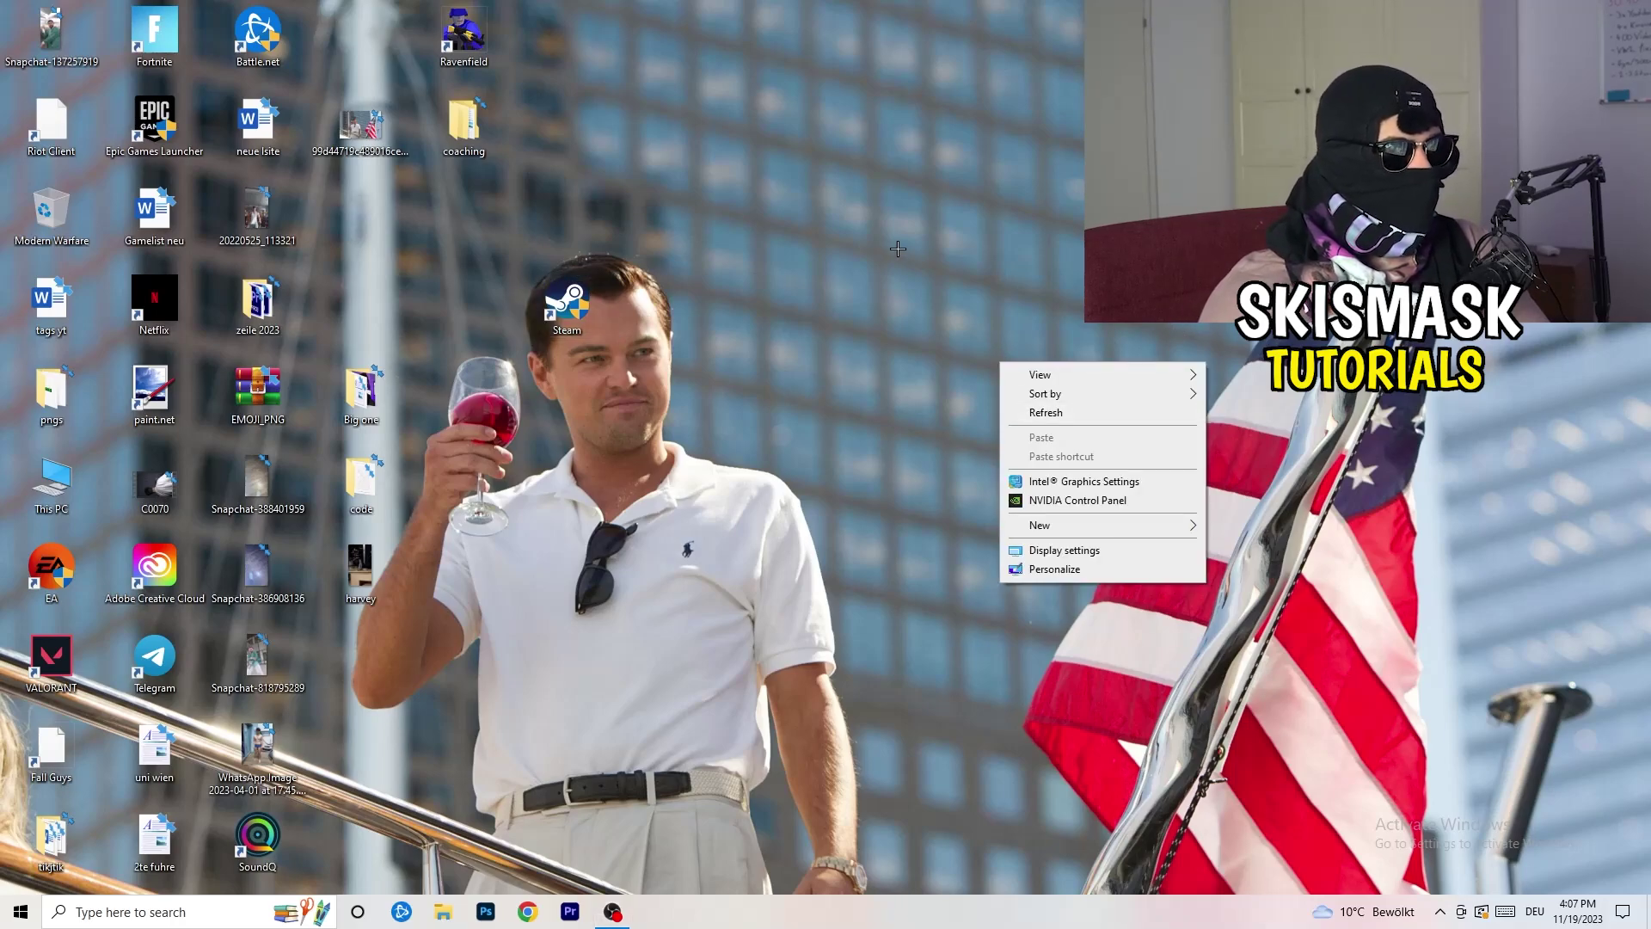
{"action": "left_click", "coordinate": [1100, 502]}
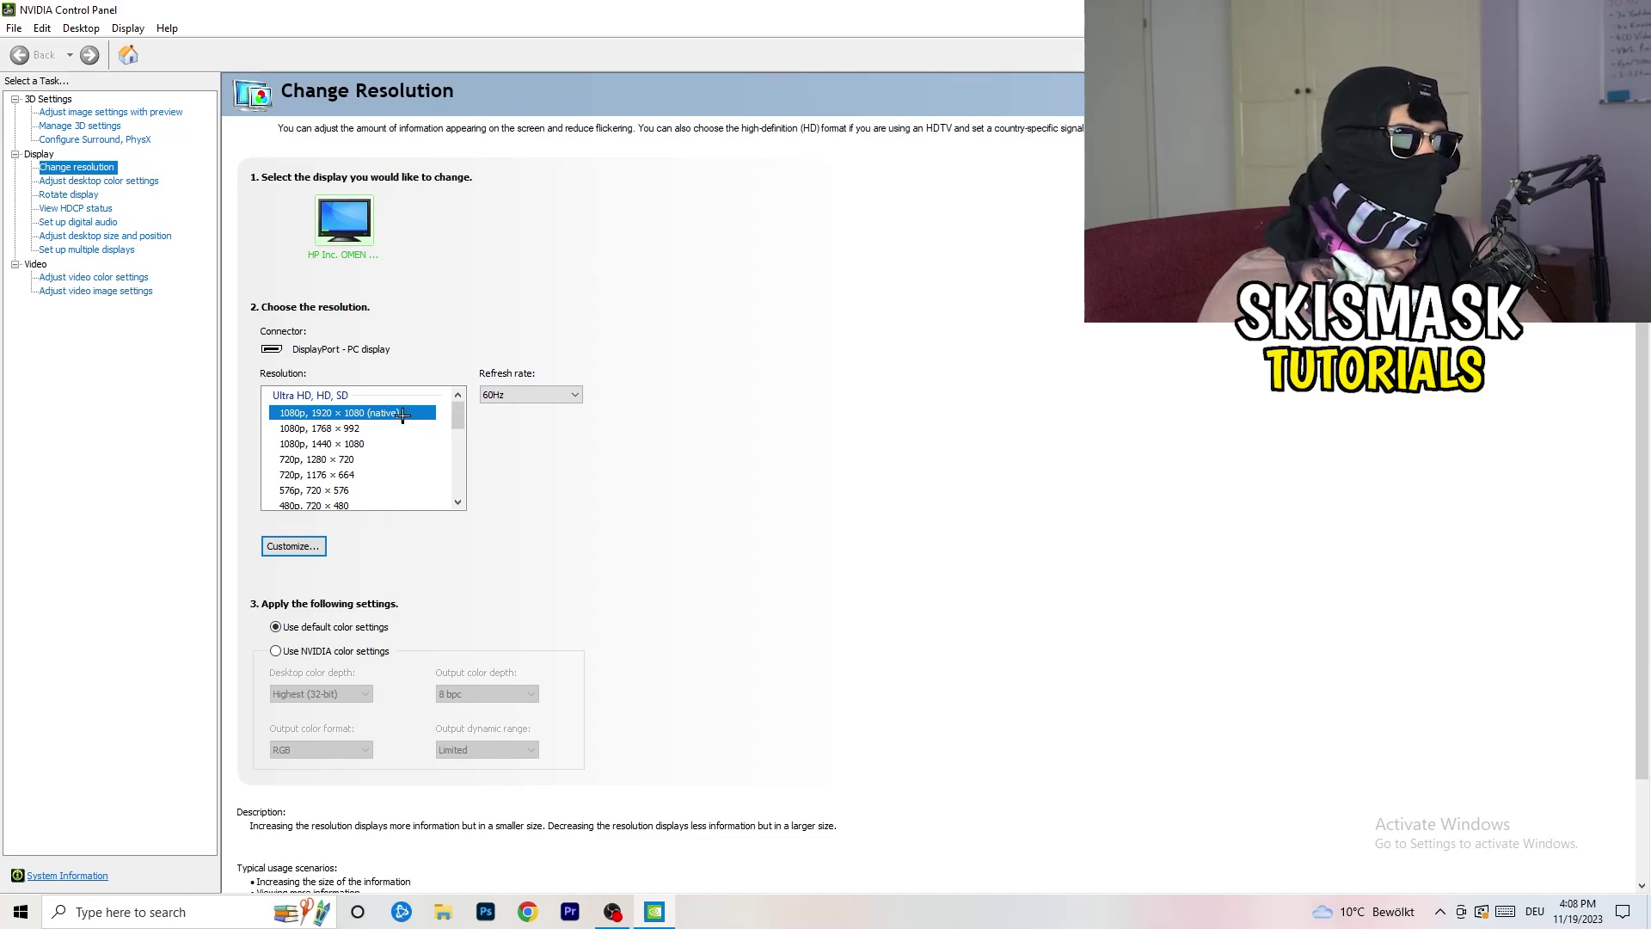
- View the Adjust image settings with preview page under 3D Settings, then close the NVIDIA Control Panel
{"action": "left_click", "coordinate": [89, 114]}
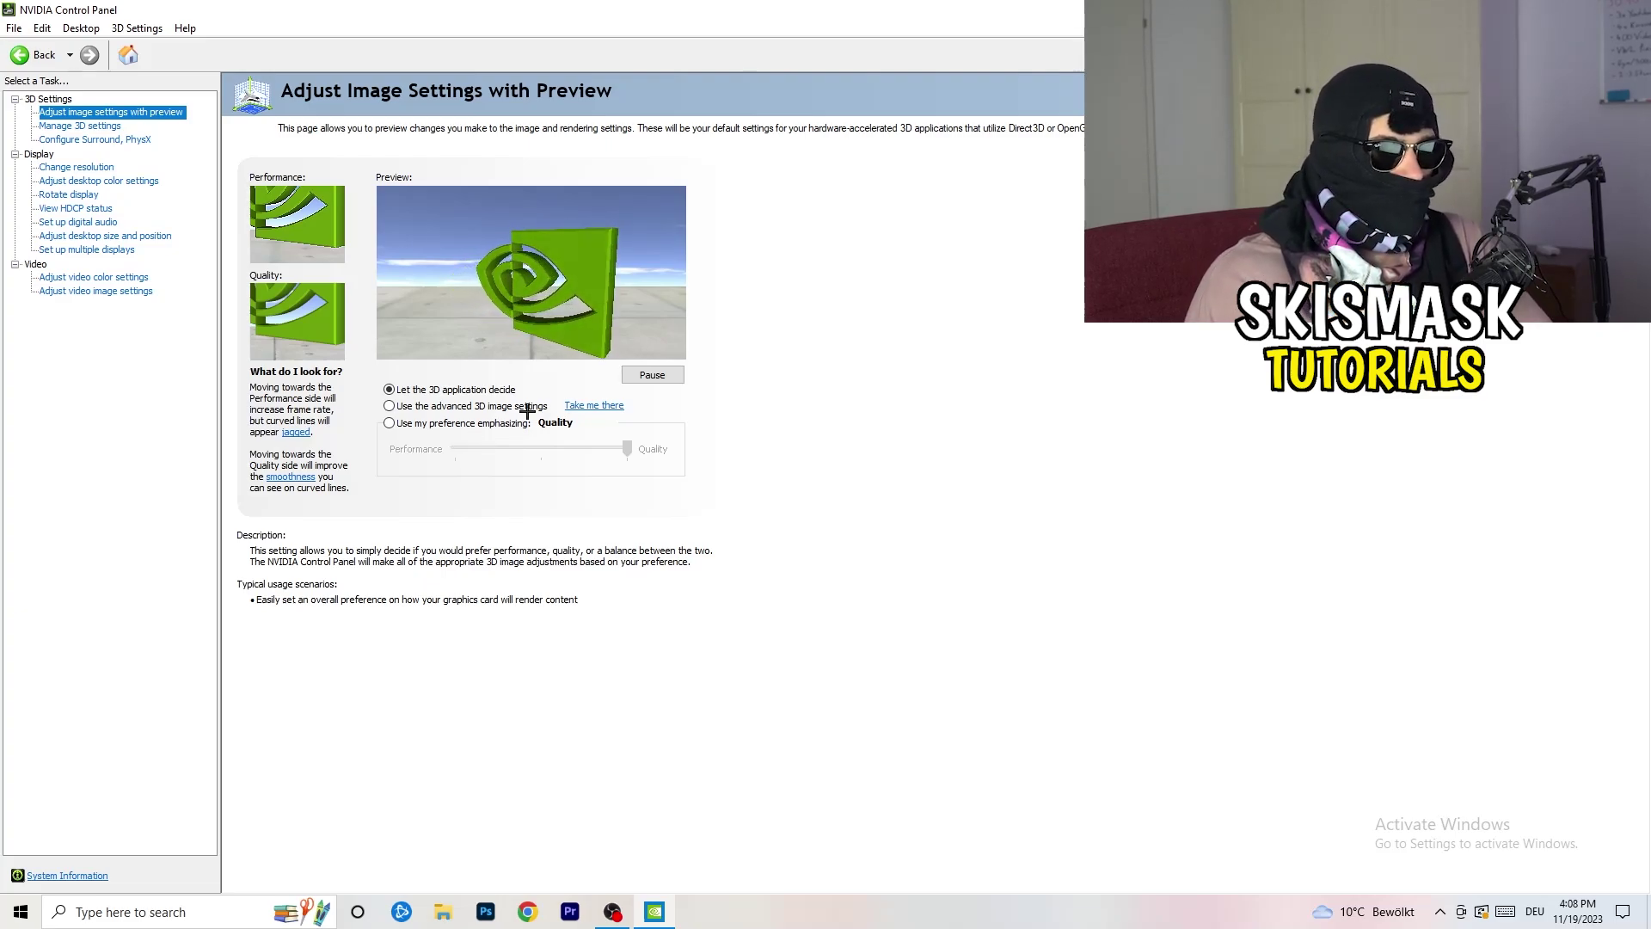
{"action": "key", "text": "alt+F4"}
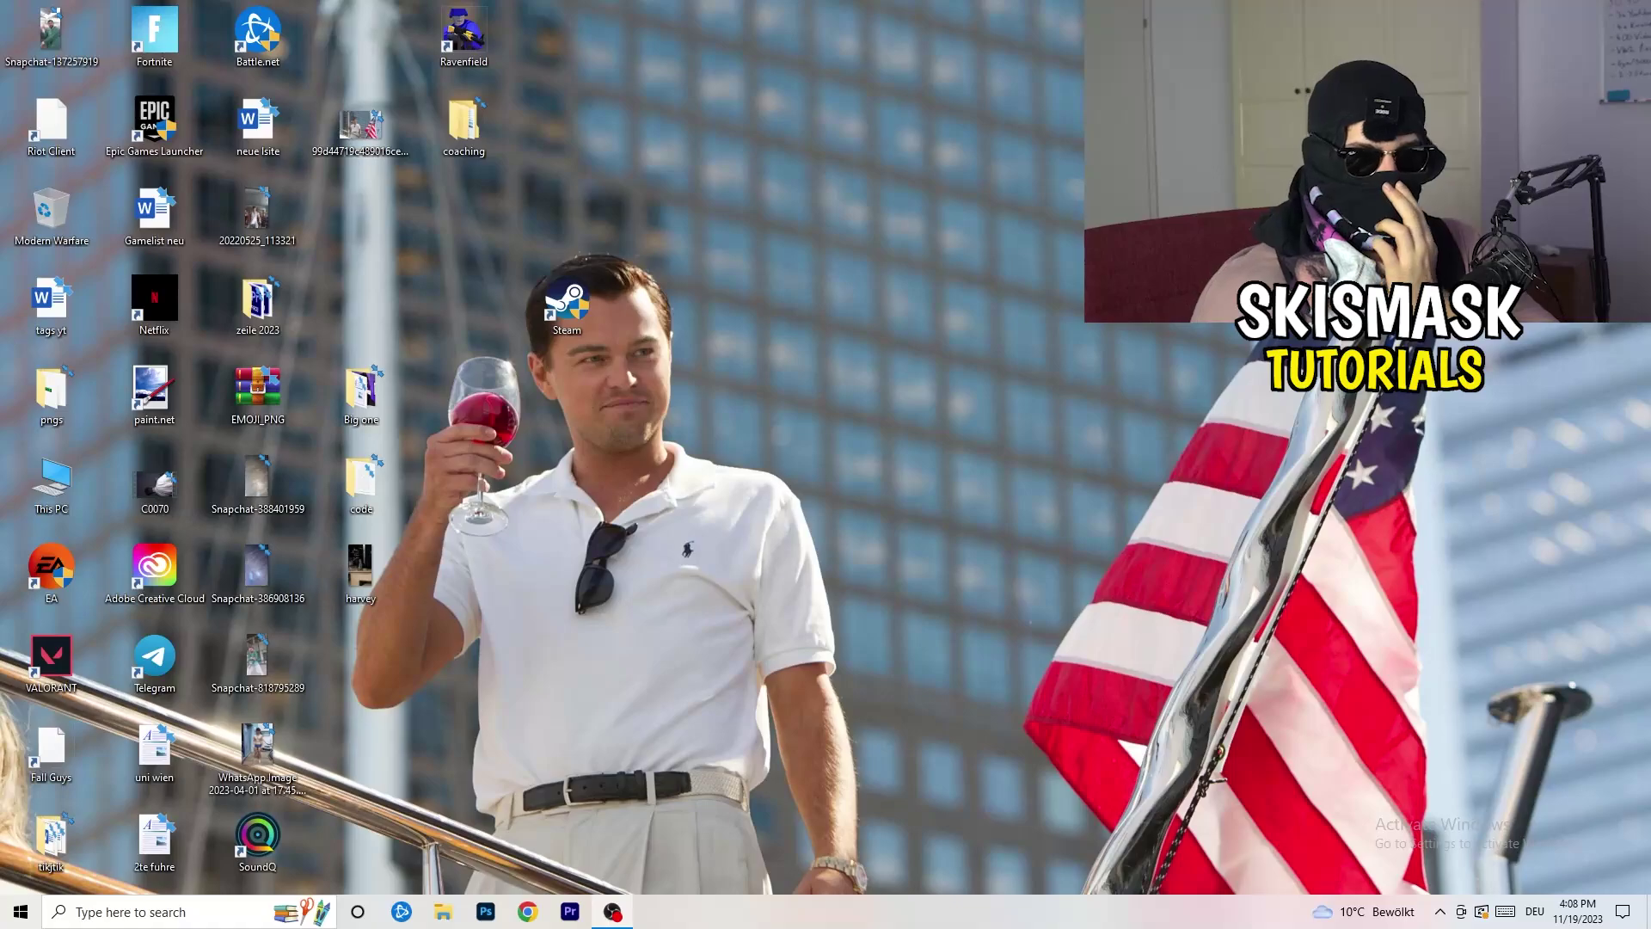